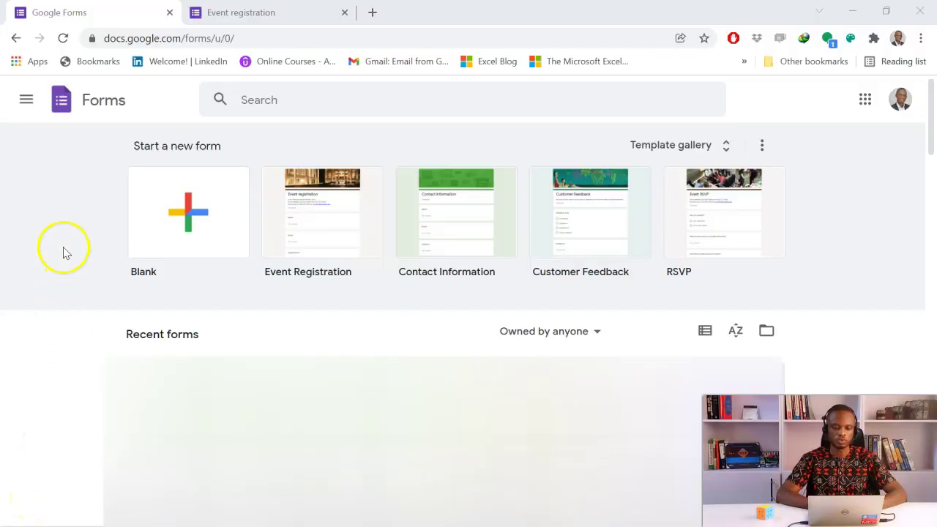
Start a new Google Form from the Event Registration template and look over its tabs
{"action": "left_click", "coordinate": [63, 251]}
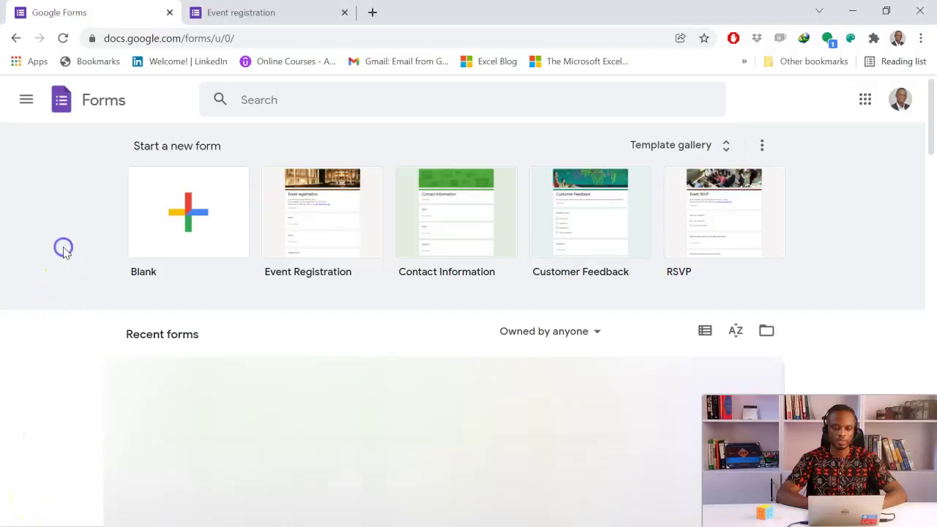
{"action": "left_click", "coordinate": [306, 244]}
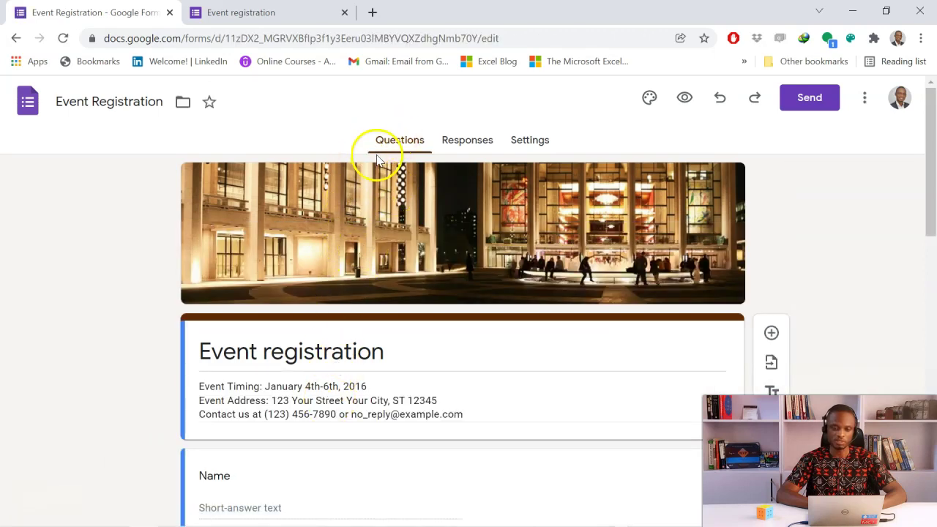
{"action": "left_click", "coordinate": [465, 147]}
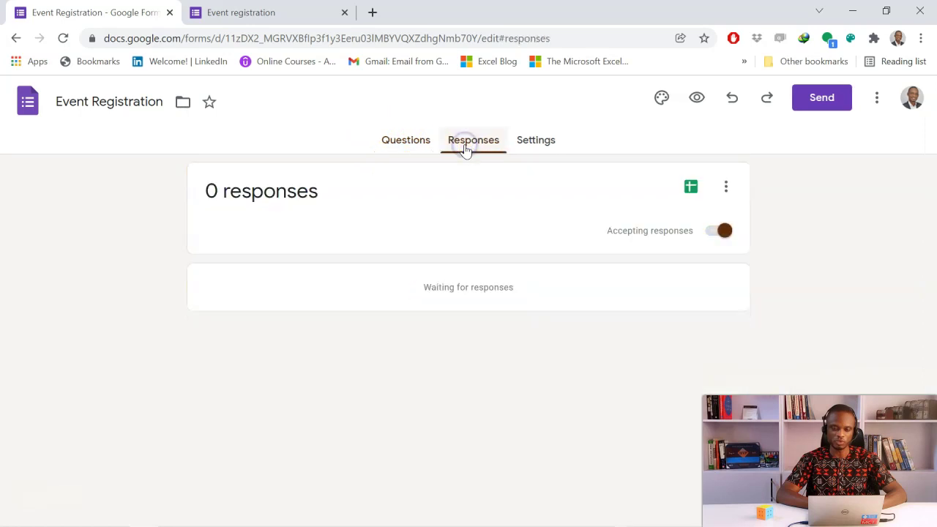
{"action": "left_click", "coordinate": [540, 143]}
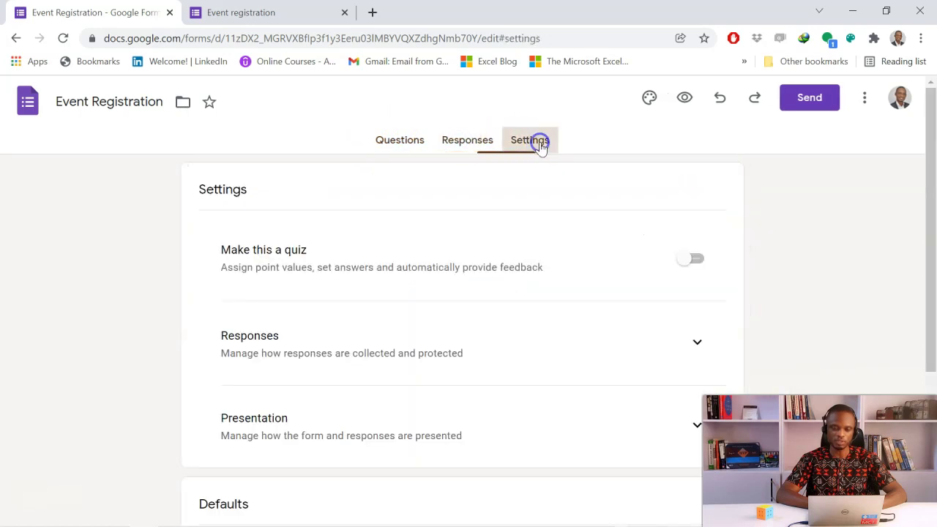
{"action": "left_click", "coordinate": [419, 141]}
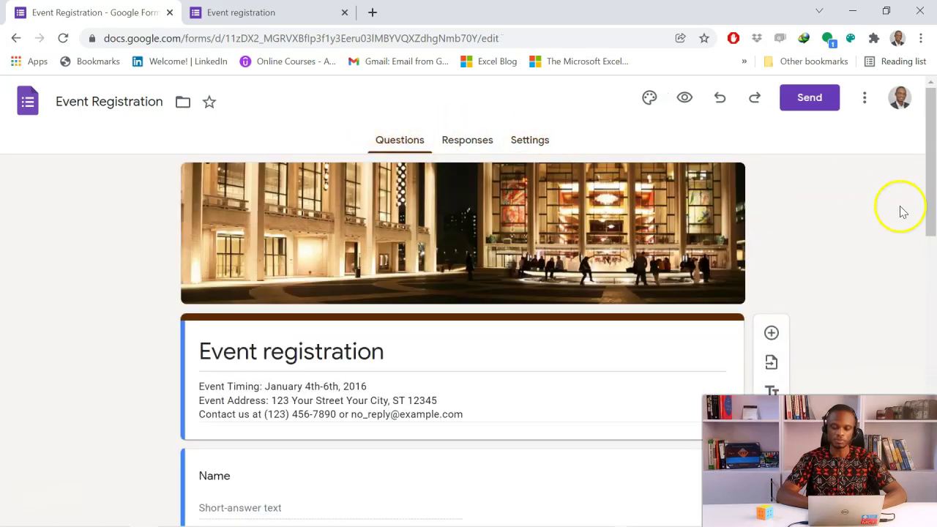
{"action": "left_click_drag", "start_coordinate": [933, 211], "coordinate": [933, 183]}
Link the form's responses to a newly created Google spreadsheet
{"action": "left_click", "coordinate": [481, 142]}
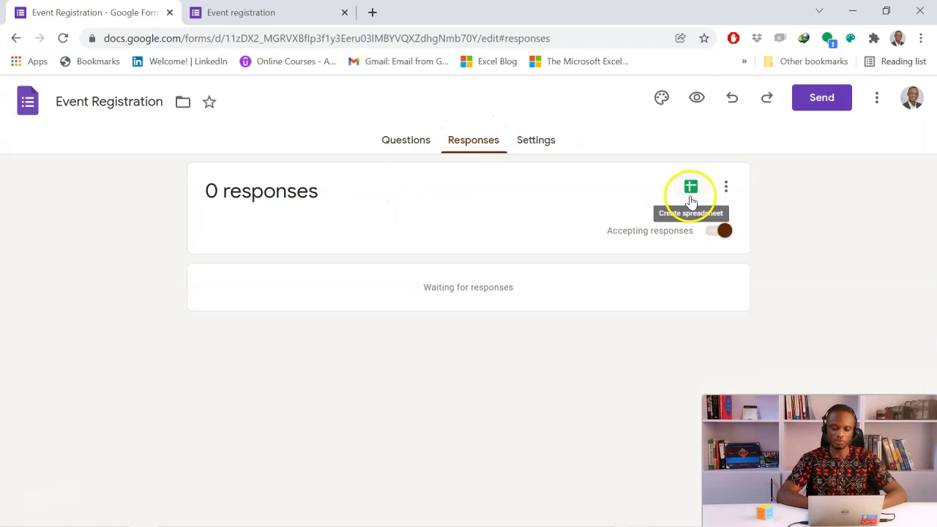
{"action": "left_click", "coordinate": [691, 192]}
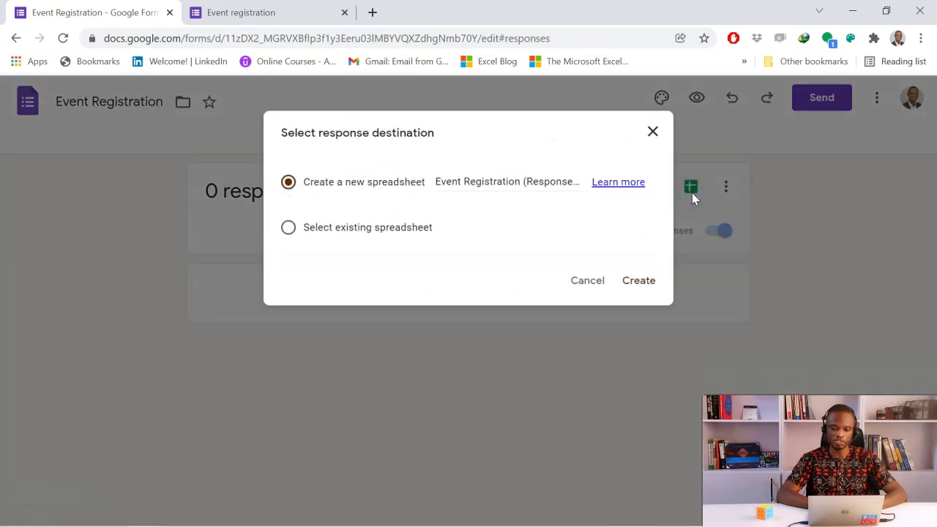
{"action": "left_click", "coordinate": [638, 280]}
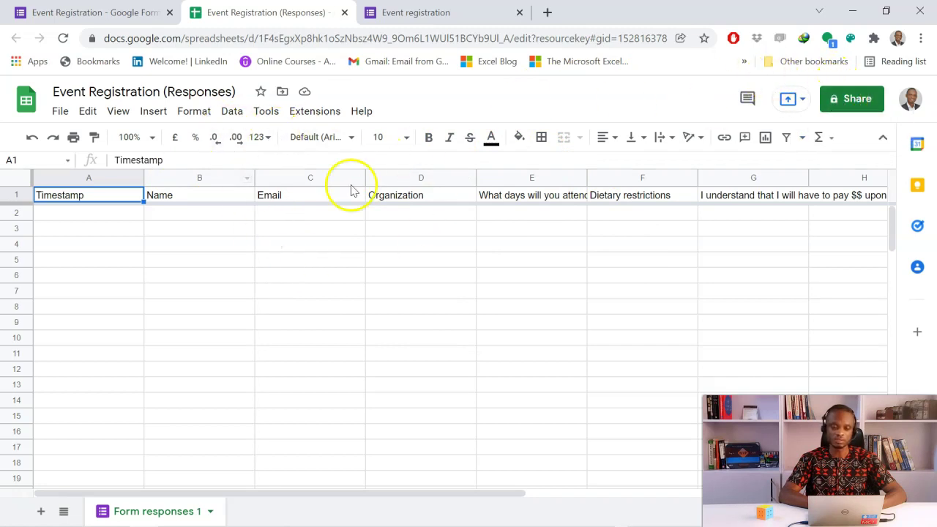
Share the responses spreadsheet as Viewer with anyone who has the link, and copy that link
{"action": "left_click", "coordinate": [849, 100]}
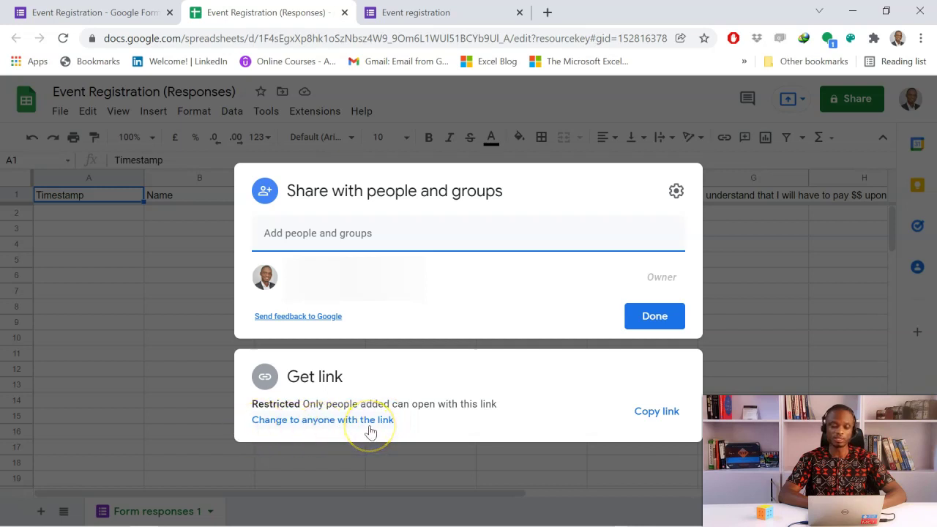
{"action": "left_click", "coordinate": [370, 430]}
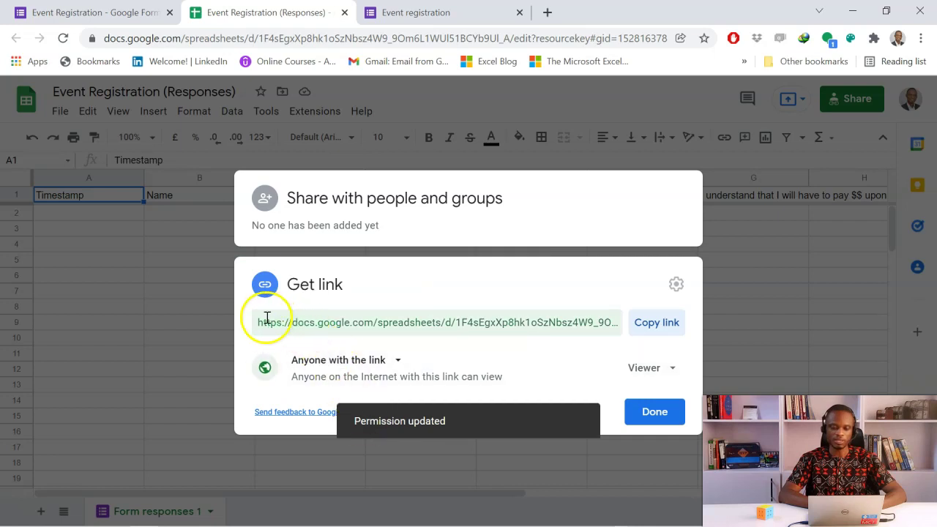
{"action": "left_click", "coordinate": [649, 323]}
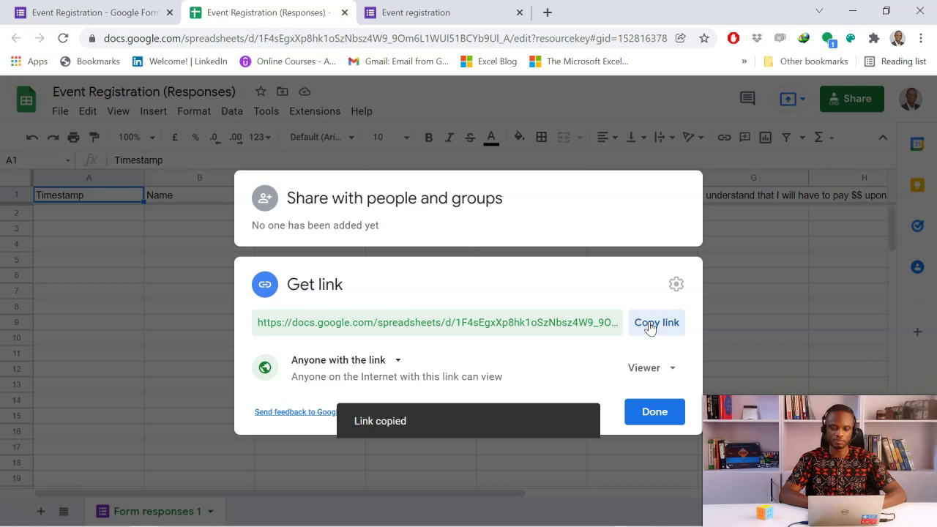
{"action": "left_click", "coordinate": [655, 412]}
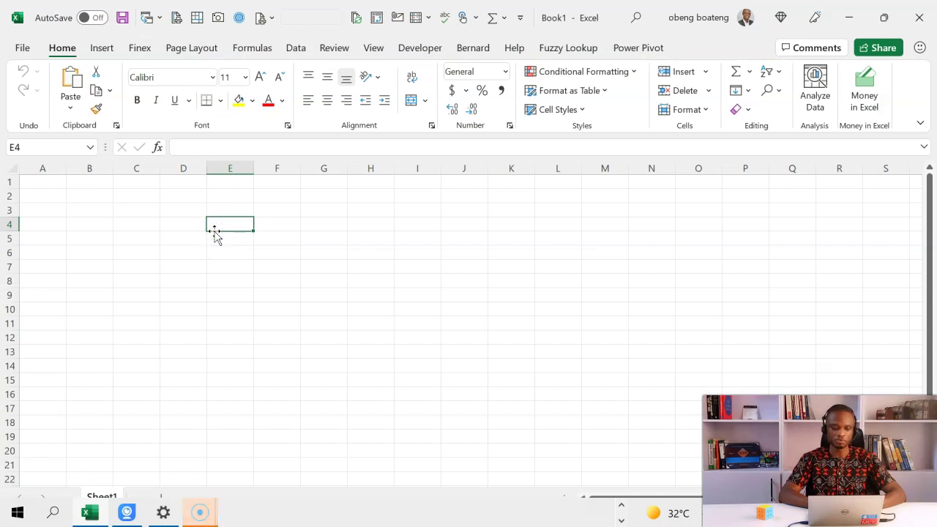
Paste the Google Sheets sharing link into cell C6 and enlarge it to 14 pt
{"action": "left_click", "coordinate": [152, 249]}
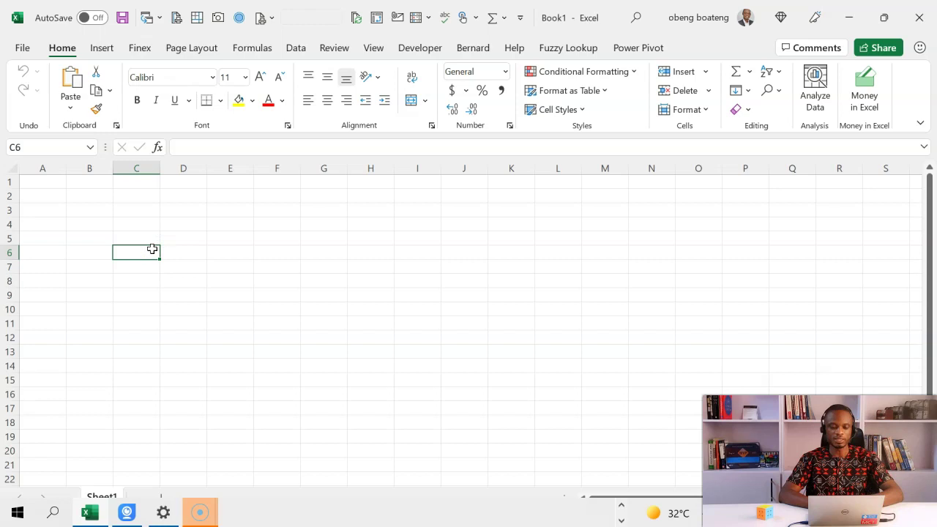
{"action": "key", "text": "ctrl+v"}
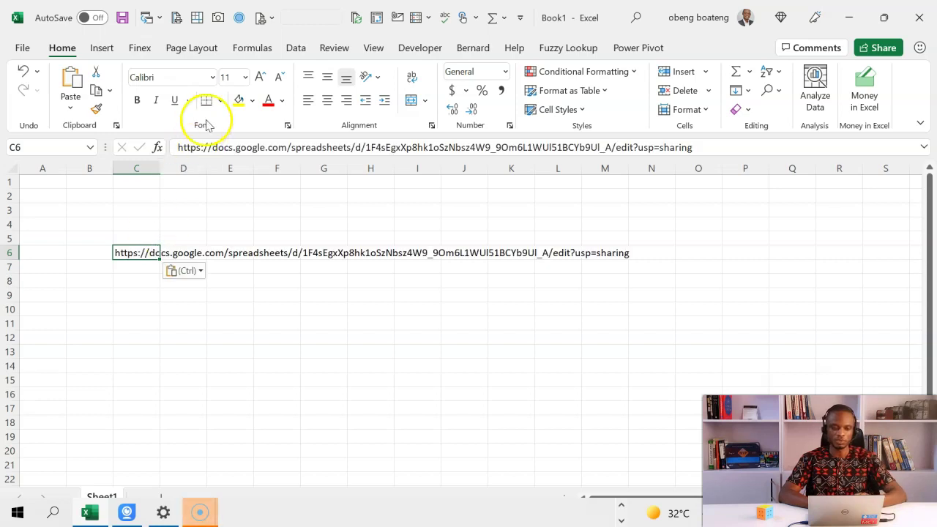
{"action": "left_click", "coordinate": [260, 77]}
{"action": "left_click", "coordinate": [260, 77]}
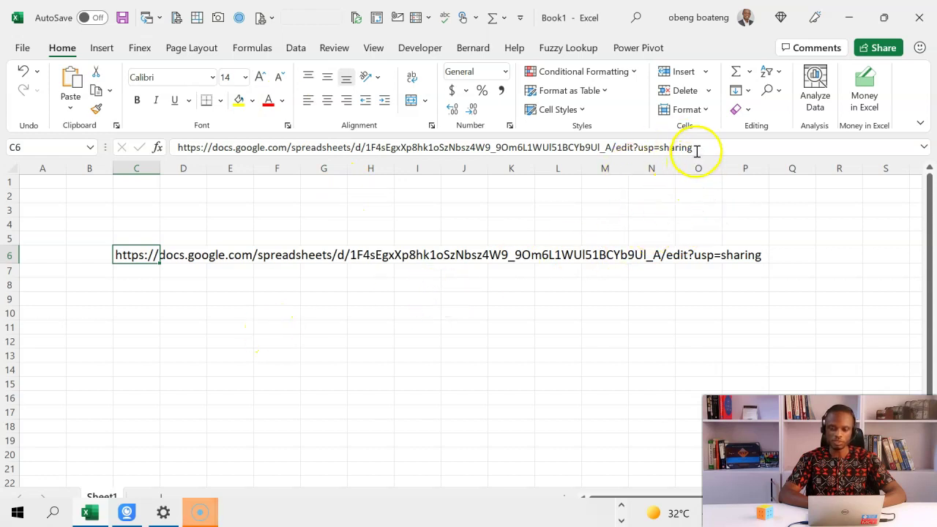
{"action": "left_click_drag", "start_coordinate": [697, 150], "coordinate": [611, 155]}
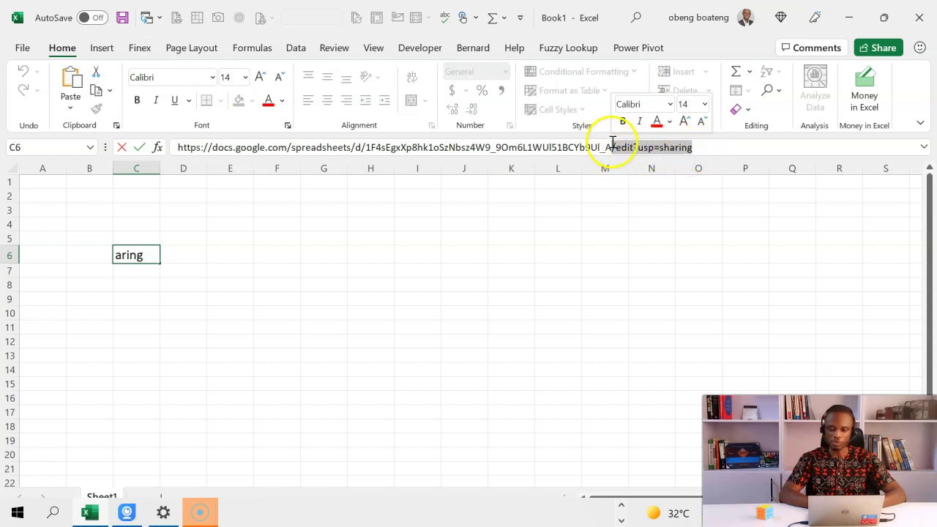
{"action": "key", "text": "Escape"}
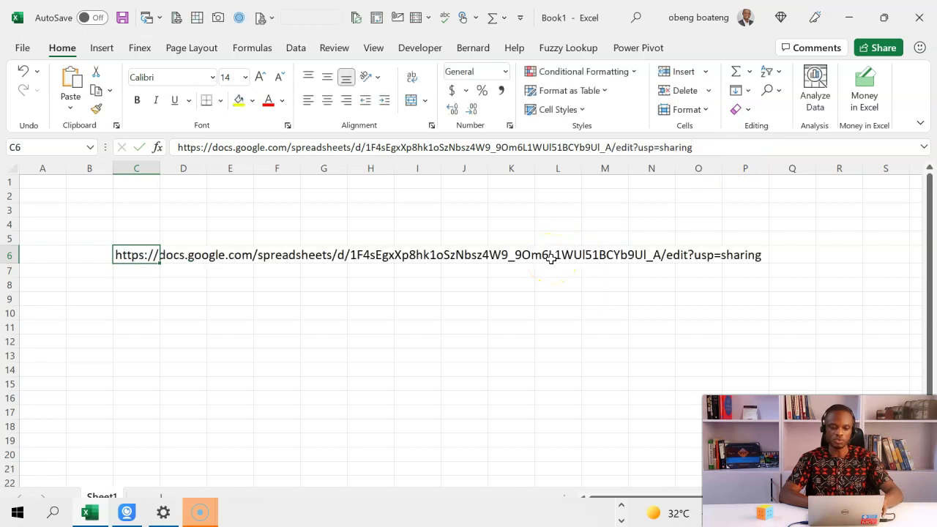
{"action": "left_click", "coordinate": [145, 297]}
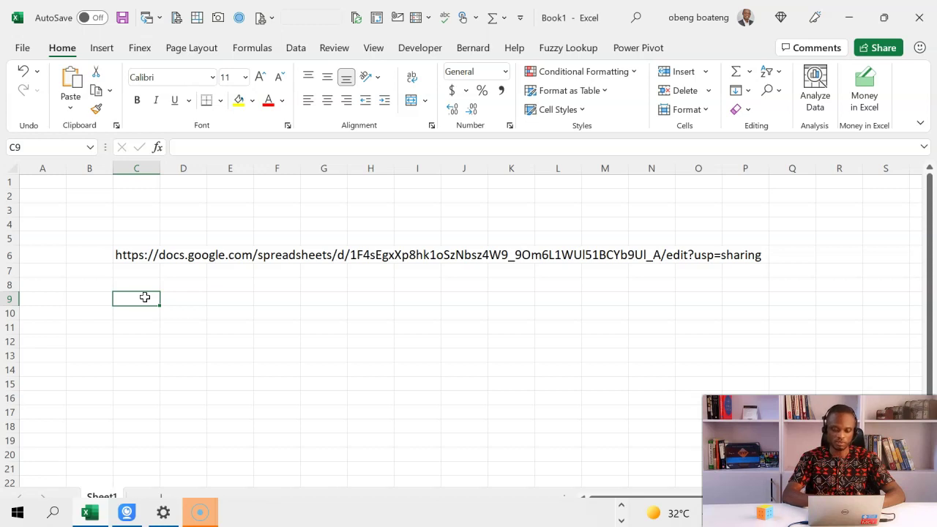
Paste '/export?format=xlsx&id=' into cell C9 from the clipboard history
{"action": "key", "text": "super+v"}
{"action": "left_click", "coordinate": [235, 372]}
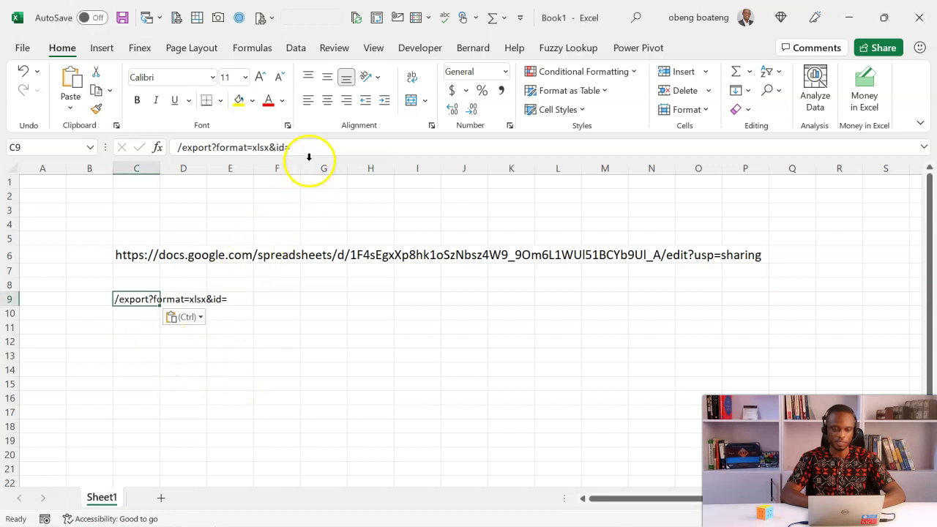
{"action": "left_click_drag", "start_coordinate": [309, 147], "coordinate": [178, 147]}
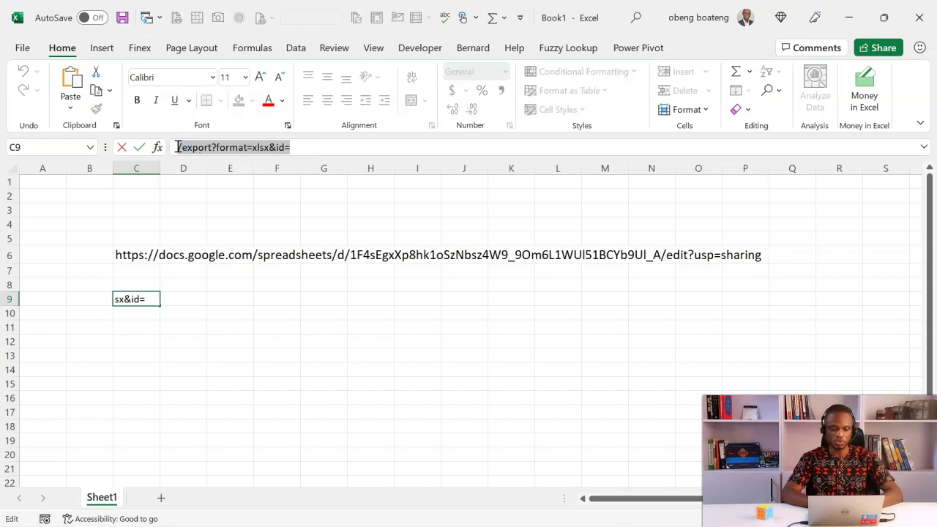
{"action": "key", "text": "Escape"}
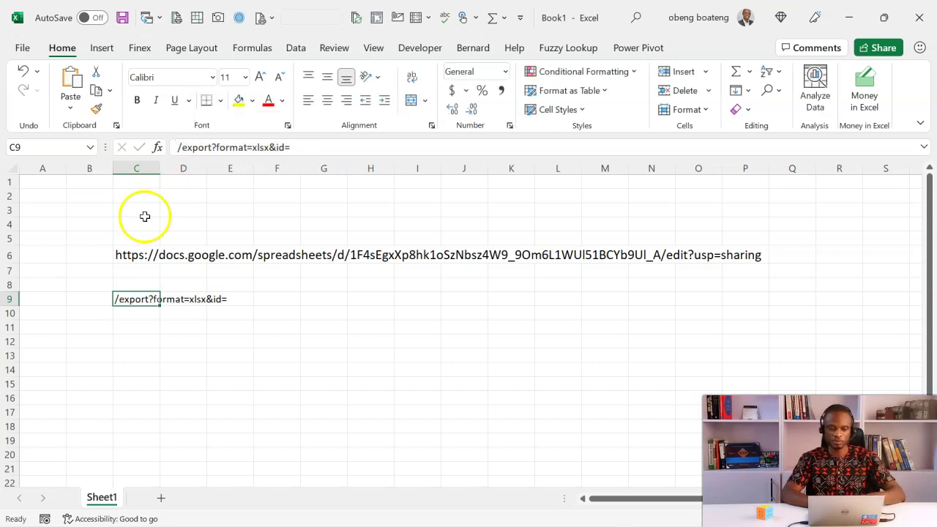
{"action": "left_click", "coordinate": [121, 254]}
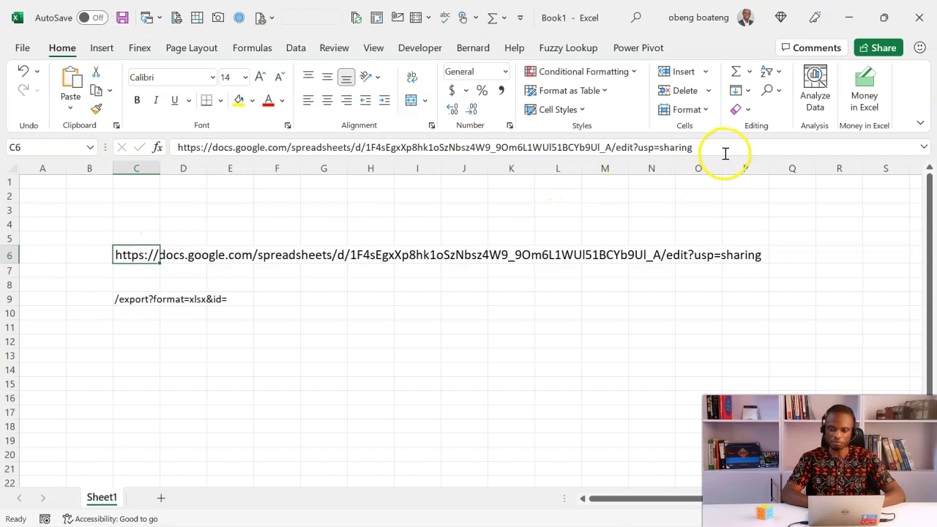
Replace '/edit?usp=sharing' at the end of C6's link with '/export?format=xlsx&id='
{"action": "left_click", "coordinate": [924, 148]}
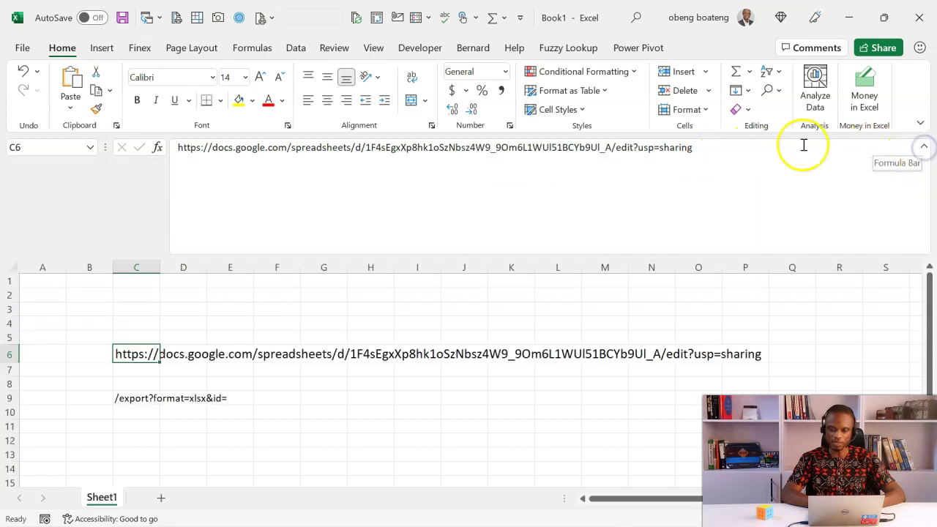
{"action": "left_click", "coordinate": [708, 150]}
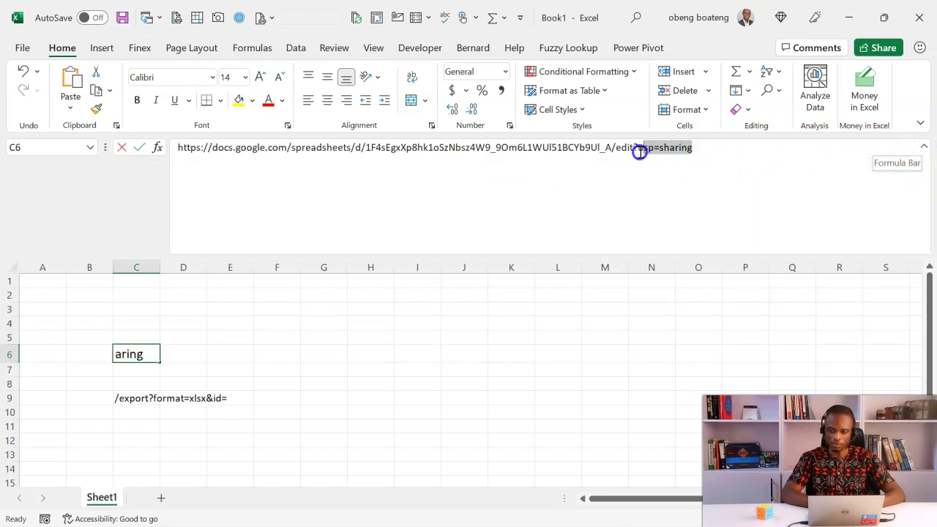
{"action": "left_click_drag", "start_coordinate": [614, 152], "coordinate": [615, 153]}
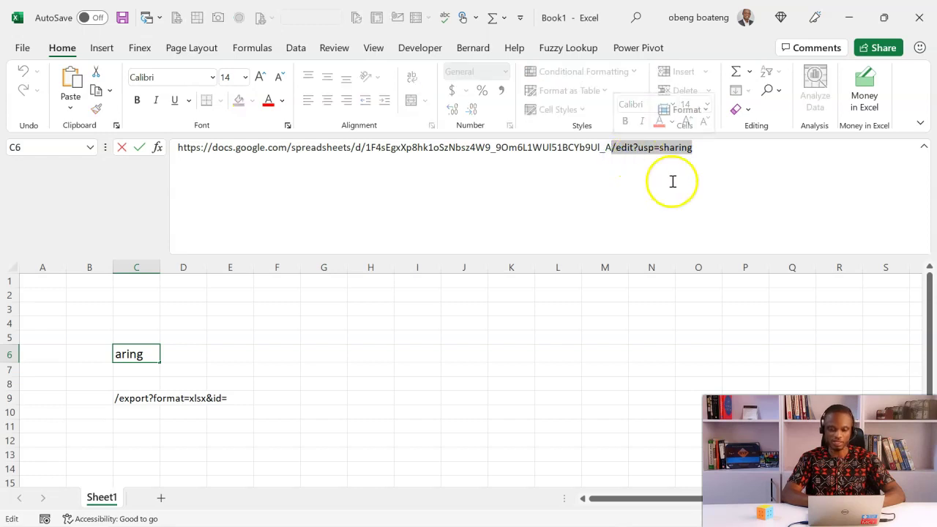
{"action": "key", "text": "ctrl+v"}
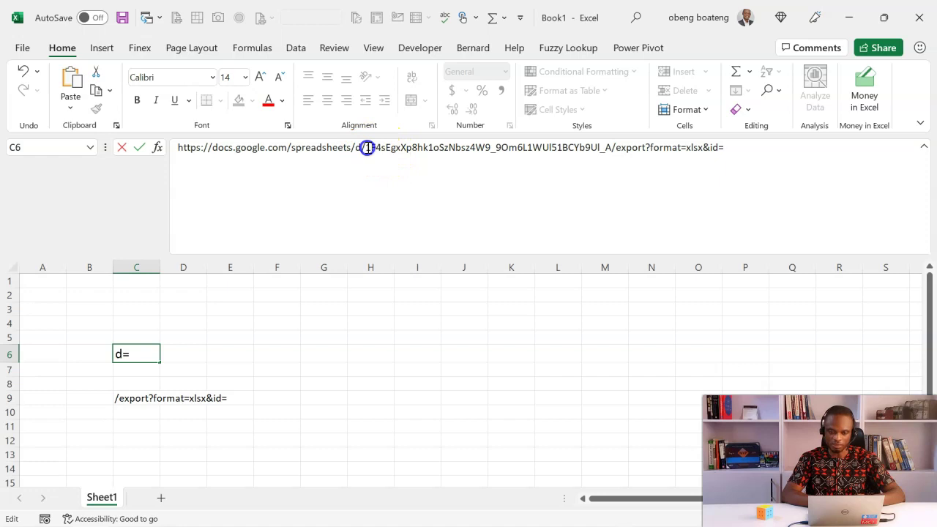
Copy the spreadsheet ID from the URL, paste it after 'id=', and commit C6
{"action": "left_click_drag", "start_coordinate": [414, 148], "coordinate": [613, 147]}
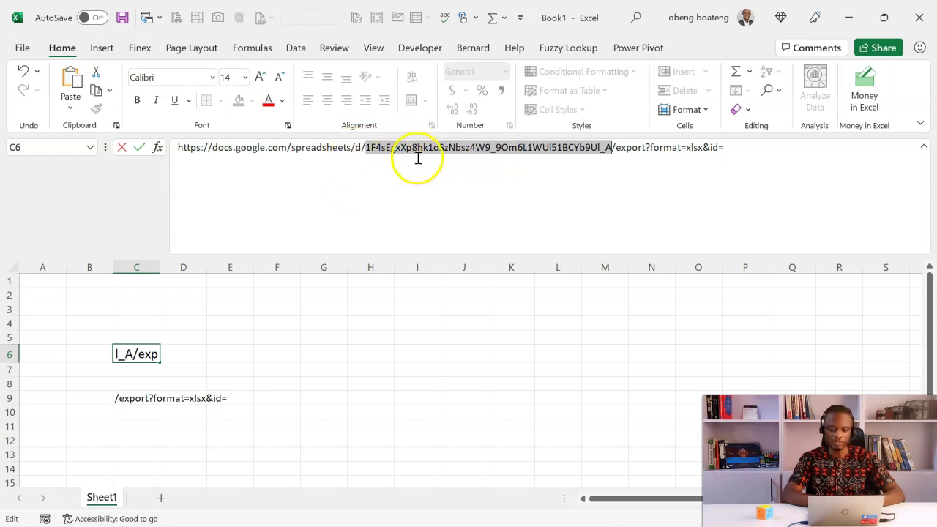
{"action": "left_click", "coordinate": [740, 151]}
{"action": "key", "text": "ctrl+v"}
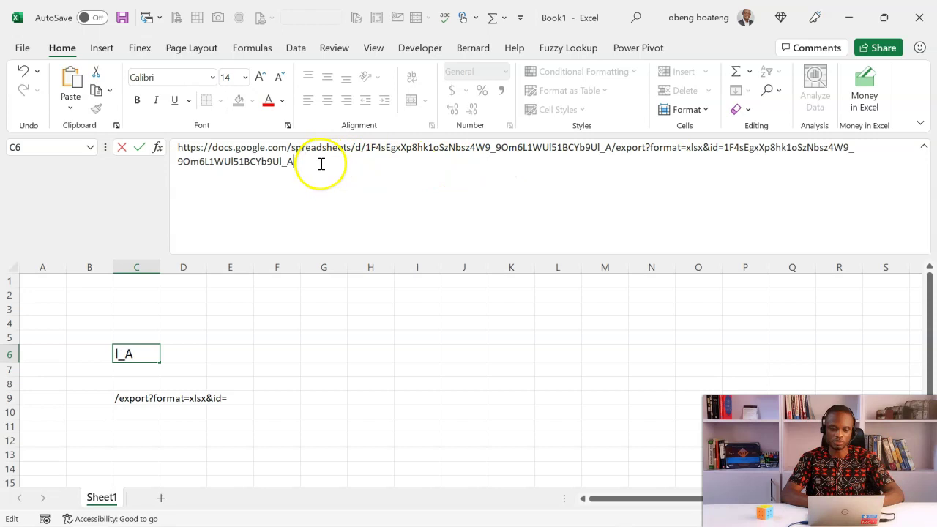
{"action": "left_click_drag", "start_coordinate": [321, 164], "coordinate": [176, 148]}
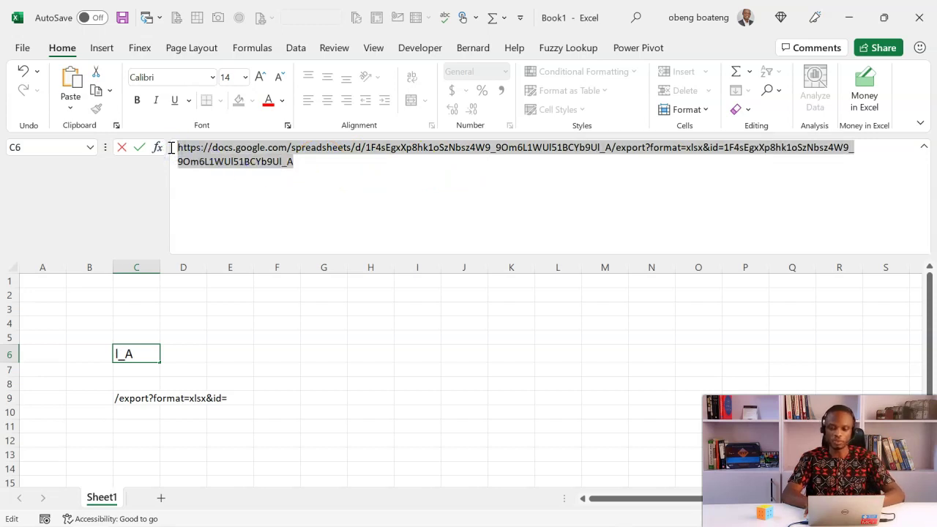
{"action": "key", "text": "Return"}
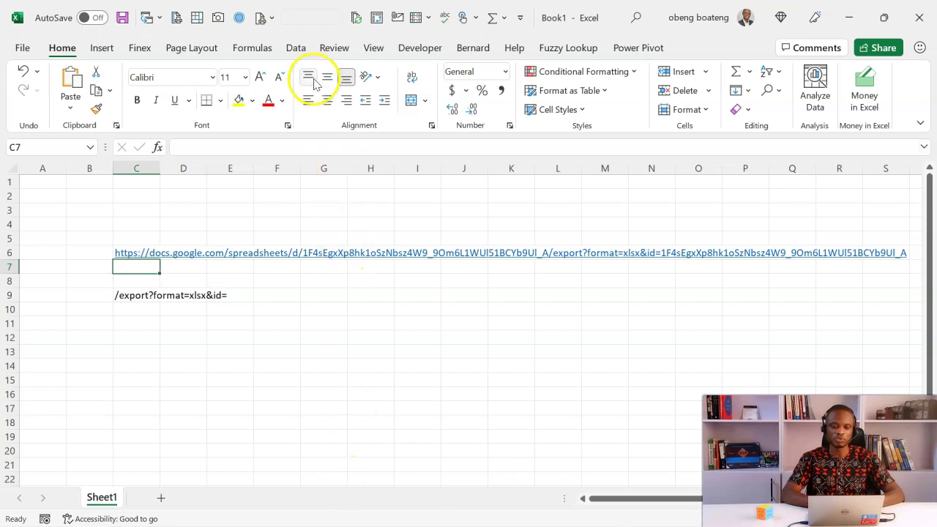
Connect a Data > Get Data > From Web source to the pasted export URL
{"action": "left_click", "coordinate": [298, 48]}
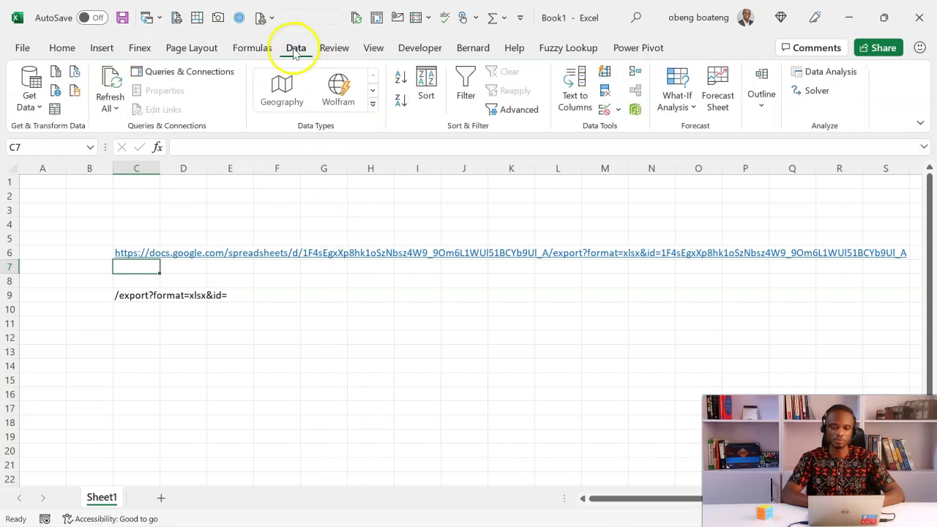
{"action": "left_click", "coordinate": [28, 97]}
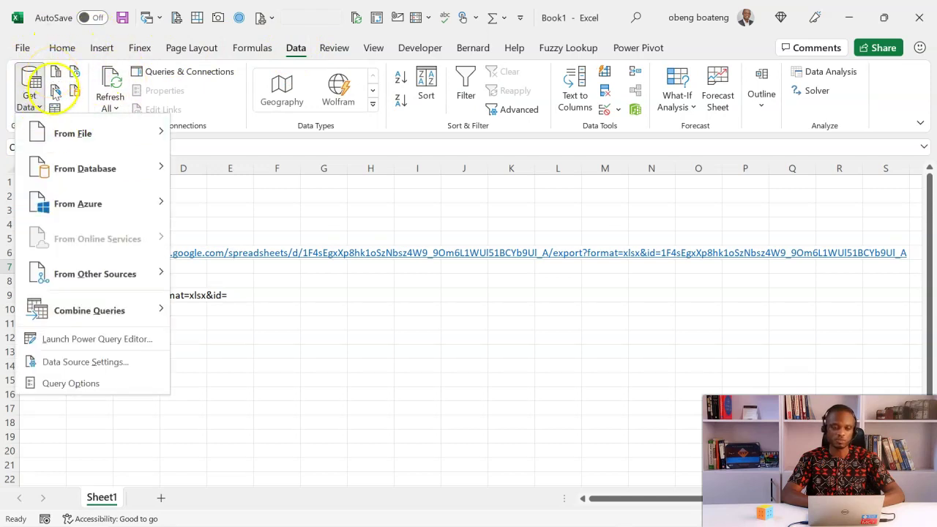
{"action": "mouse_move", "coordinate": [94, 137]}
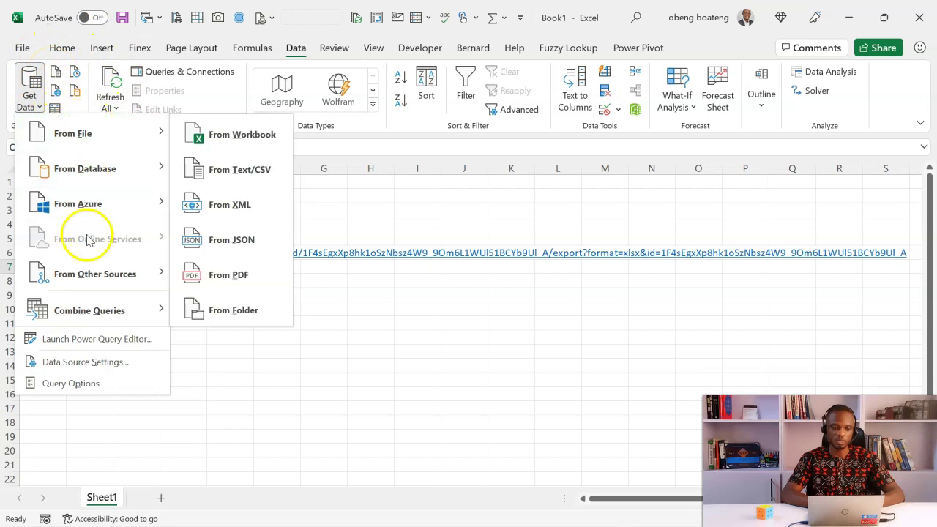
{"action": "mouse_move", "coordinate": [95, 274]}
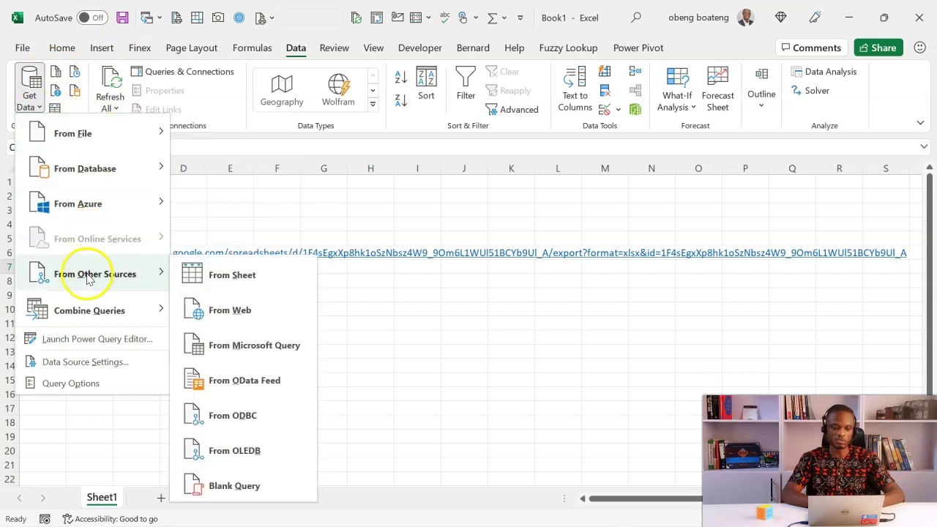
{"action": "left_click", "coordinate": [221, 312]}
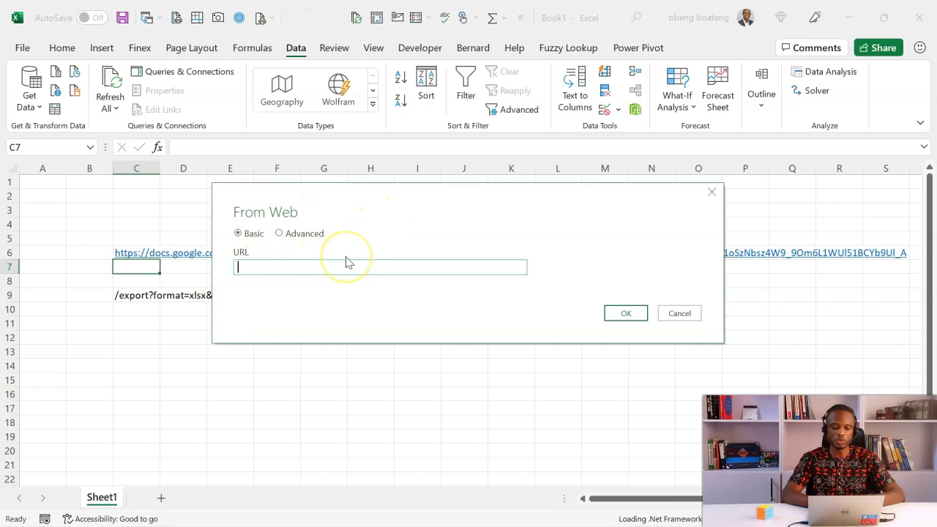
{"action": "key", "text": "ctrl+v"}
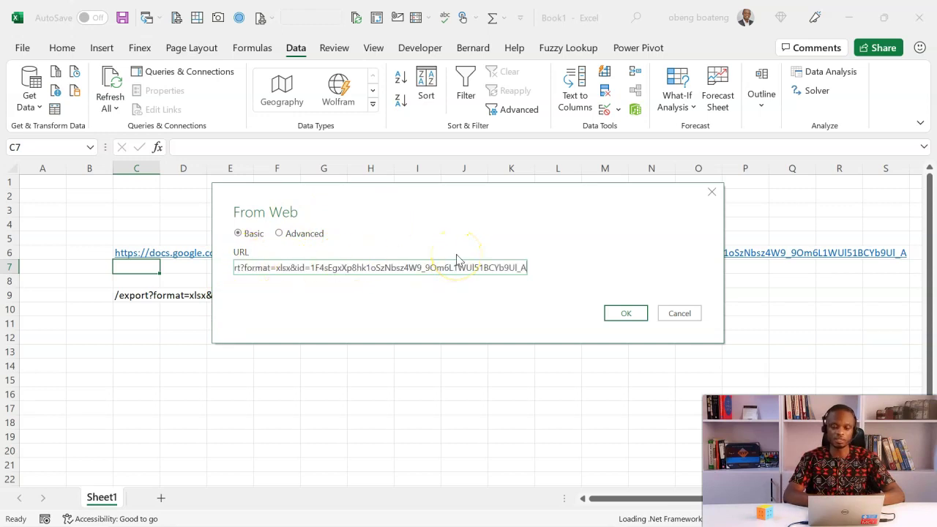
{"action": "left_click", "coordinate": [613, 313]}
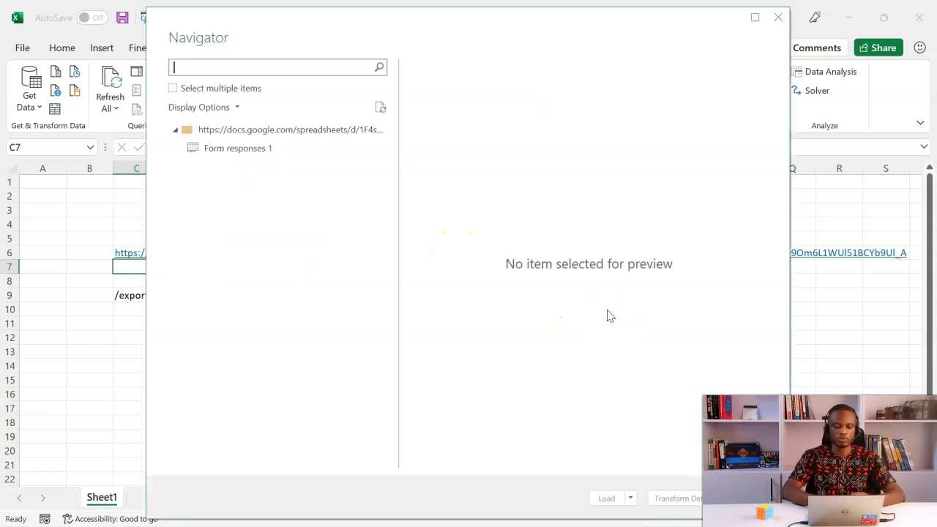
Preview 'Form responses 1' in the Navigator and load it as a table on a new sheet
{"action": "left_click", "coordinate": [271, 153]}
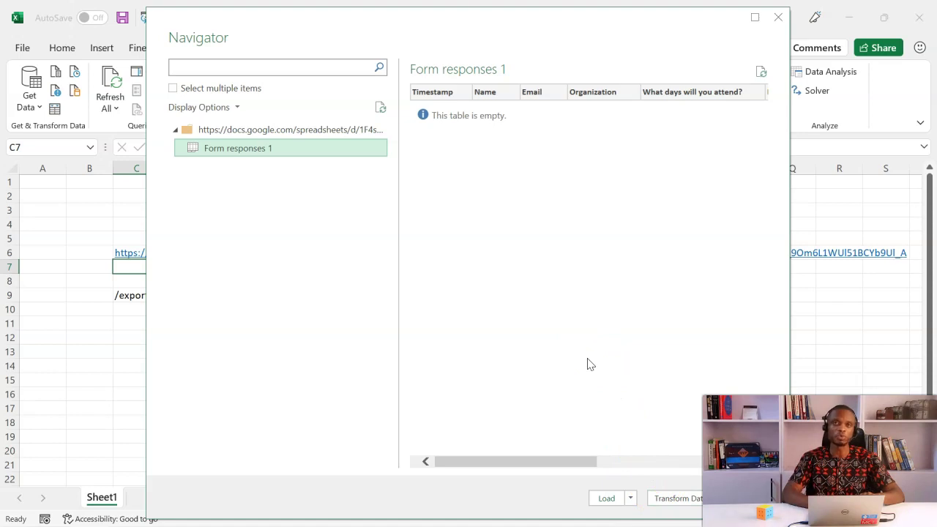
{"action": "left_click", "coordinate": [596, 400]}
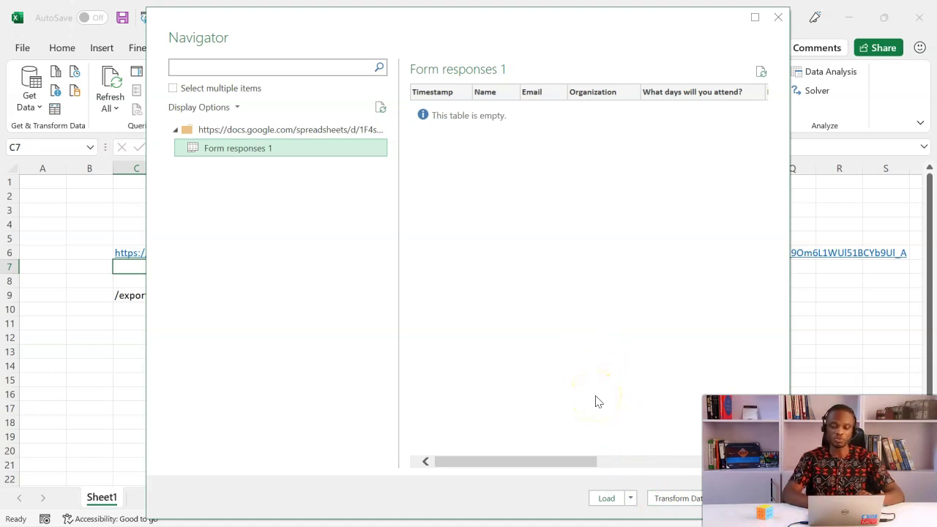
{"action": "left_click", "coordinate": [606, 499]}
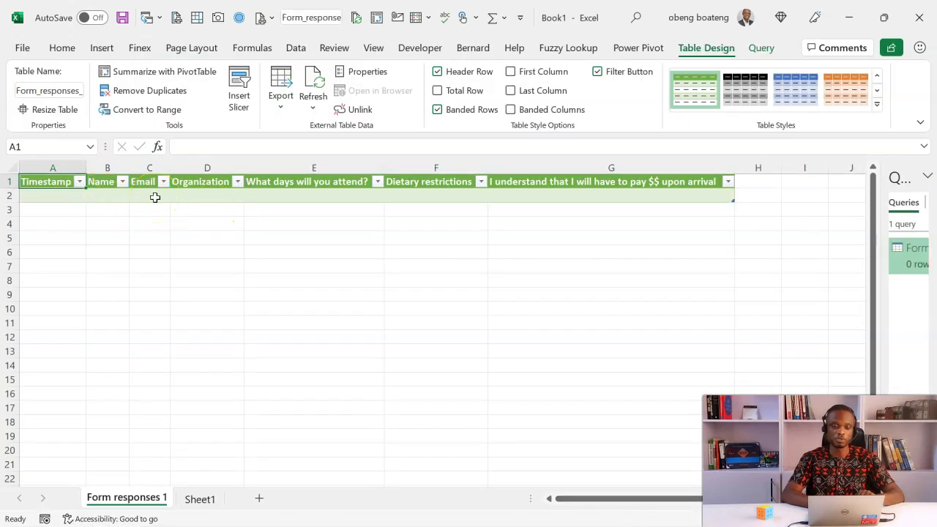
{"action": "left_click", "coordinate": [123, 211]}
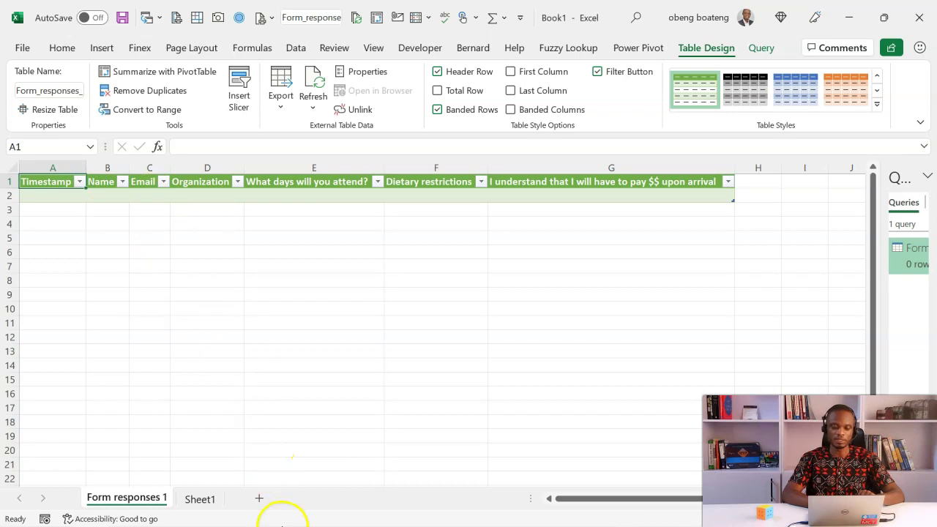
{"action": "mouse_move", "coordinate": [282, 524]}
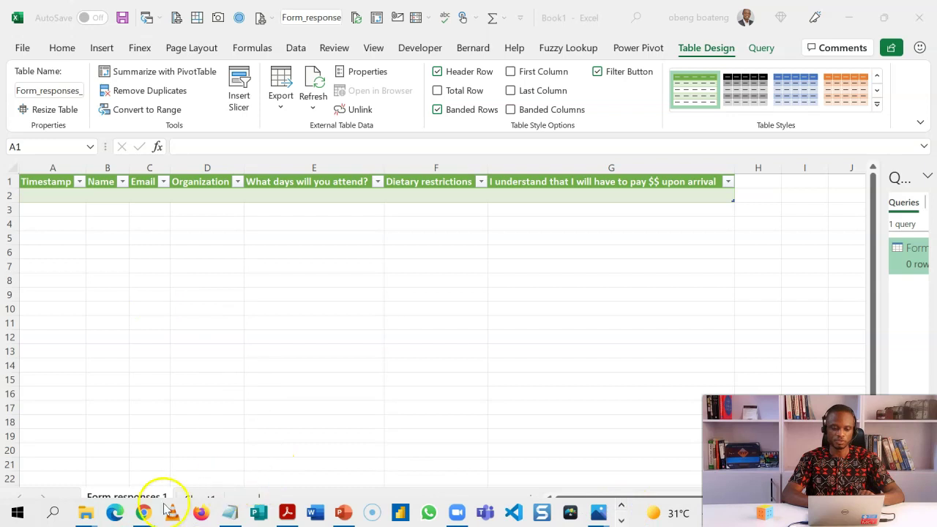
Return to the browser and bring up the Event Registration form's questions
{"action": "left_click", "coordinate": [149, 515]}
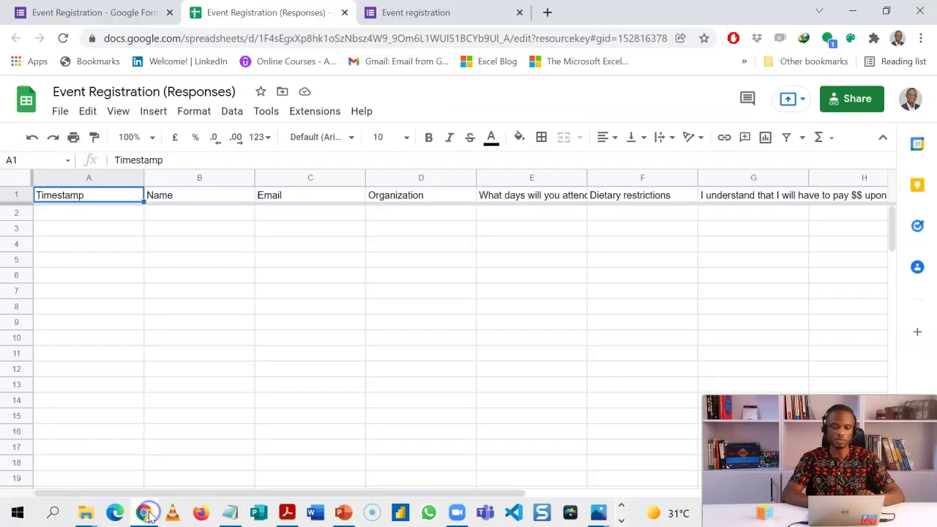
{"action": "left_click", "coordinate": [118, 18]}
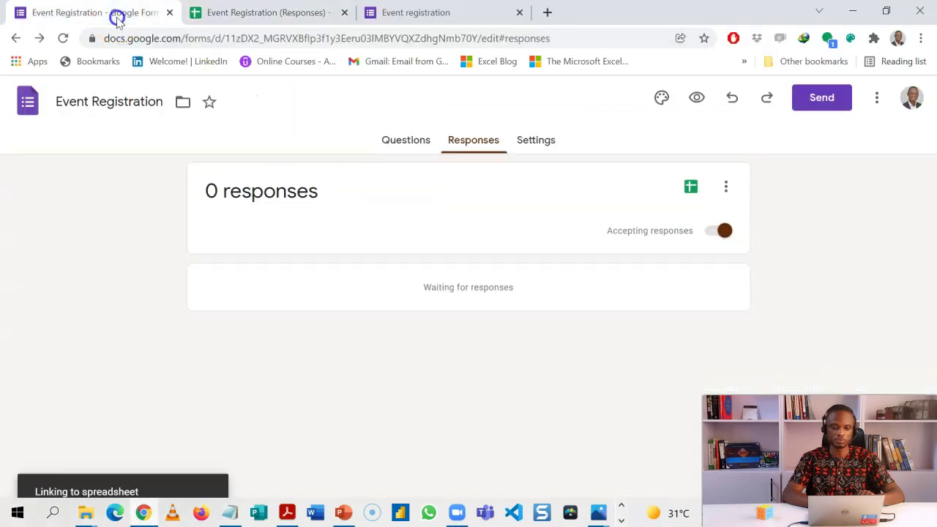
{"action": "left_click", "coordinate": [408, 147]}
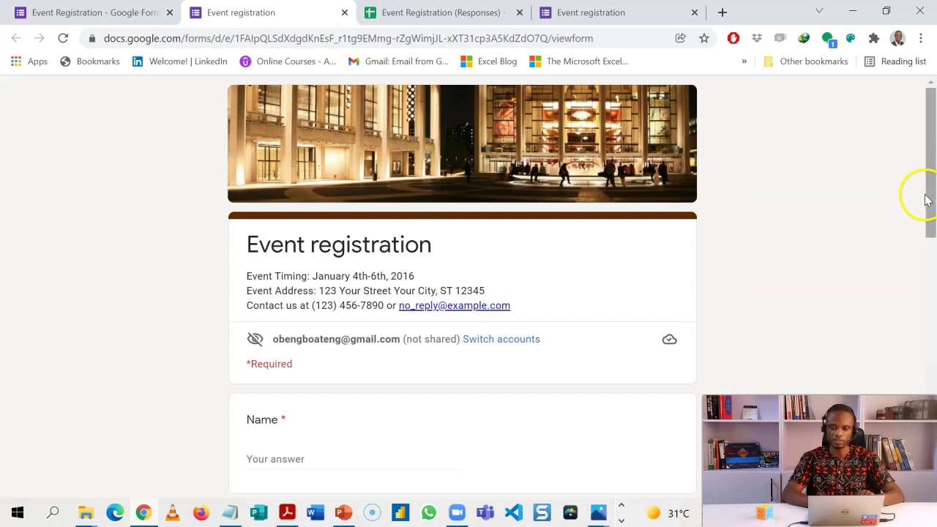
{"action": "left_click_drag", "start_coordinate": [931, 200], "coordinate": [930, 310]}
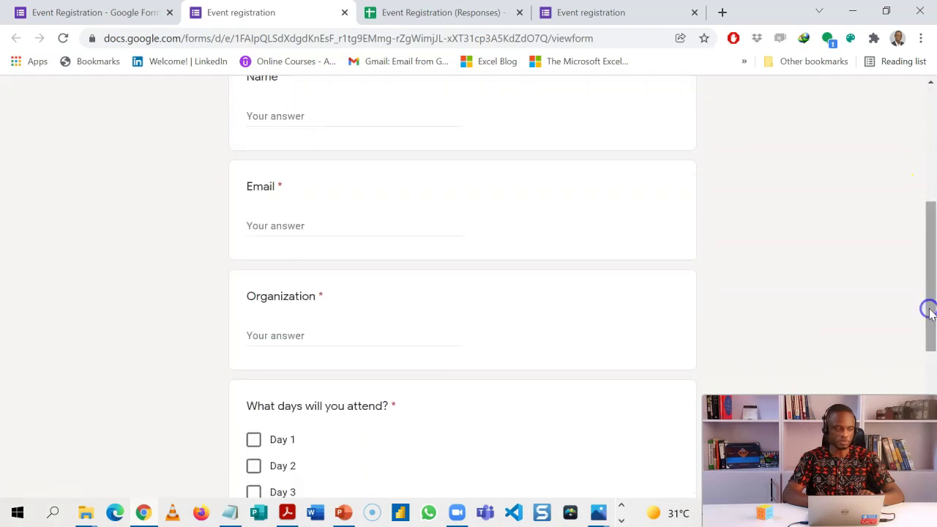
Enter name, email and organization FINEX SKILLS HUB, pick Day 1, None and Yes, then submit
{"action": "left_click", "coordinate": [390, 116]}
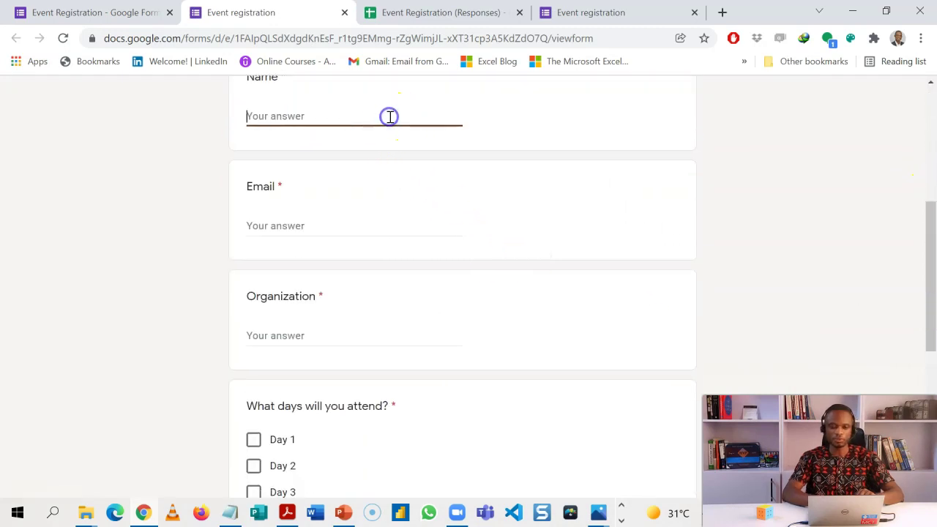
{"action": "type", "text": "ben"}
{"action": "key", "text": "BackSpace"}
{"action": "key", "text": "BackSpace"}
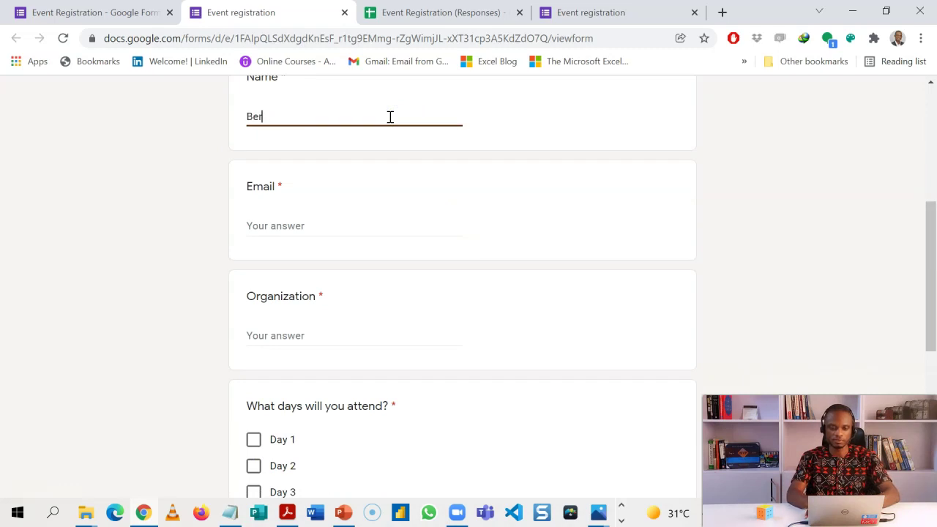
{"action": "key", "text": "Tab"}
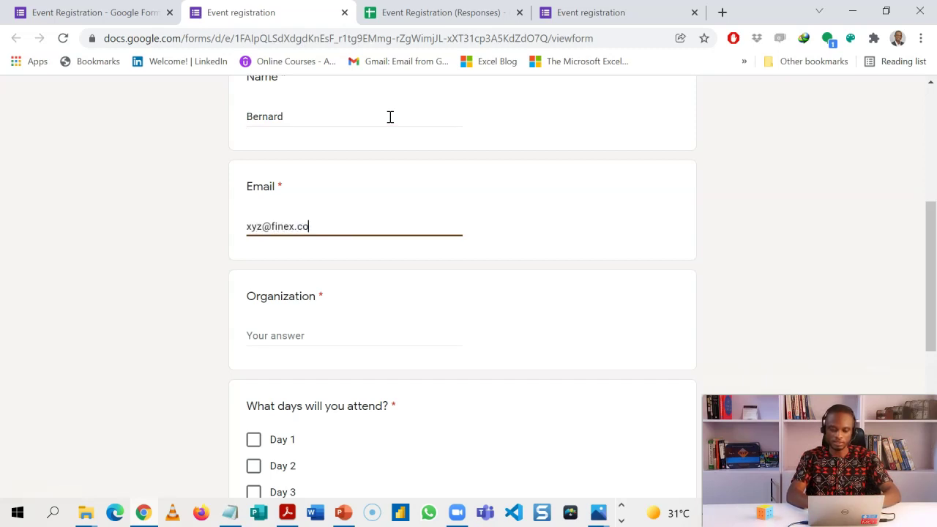
{"action": "key", "text": "Tab"}
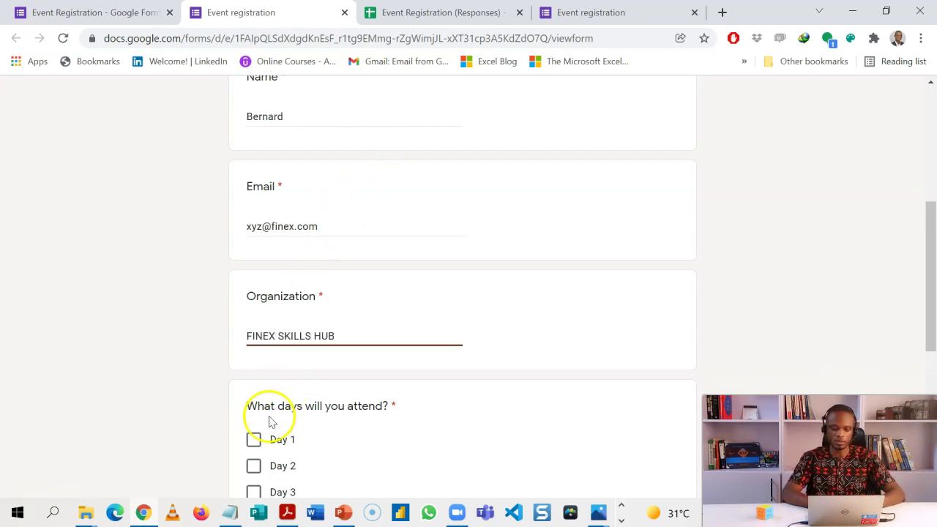
{"action": "left_click", "coordinate": [253, 440]}
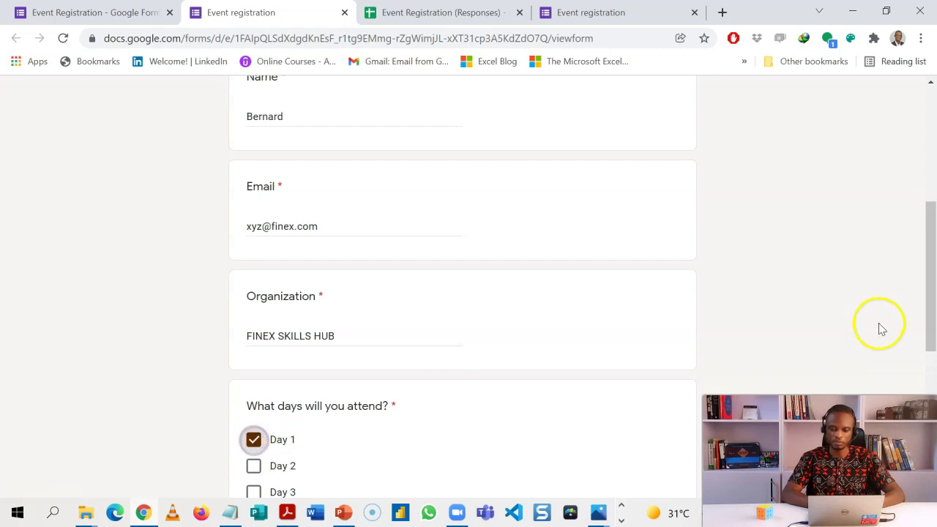
{"action": "left_click_drag", "start_coordinate": [930, 330], "coordinate": [929, 435]}
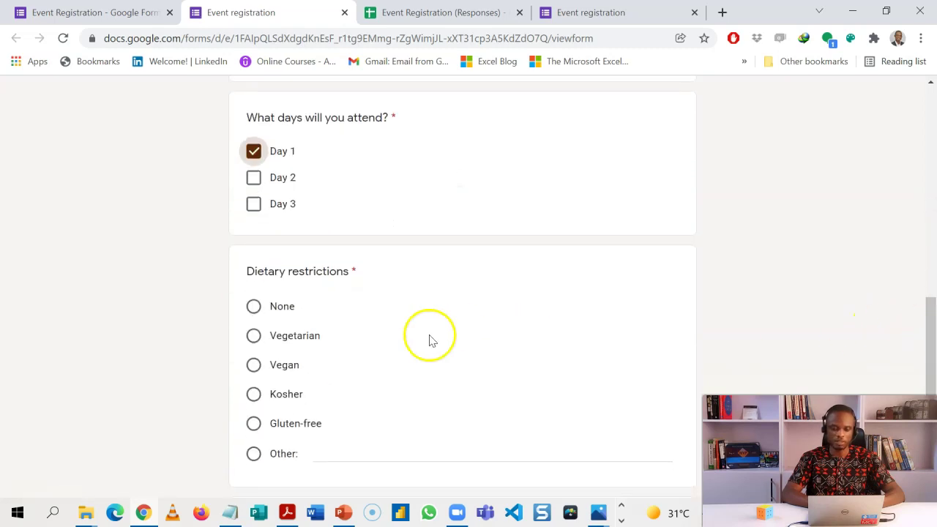
{"action": "left_click", "coordinate": [253, 306]}
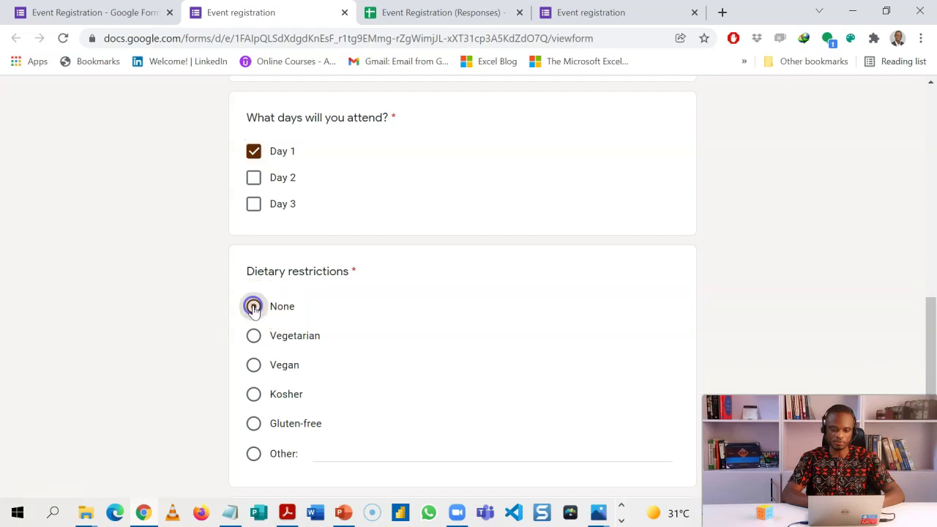
{"action": "left_click_drag", "start_coordinate": [934, 325], "coordinate": [929, 371]}
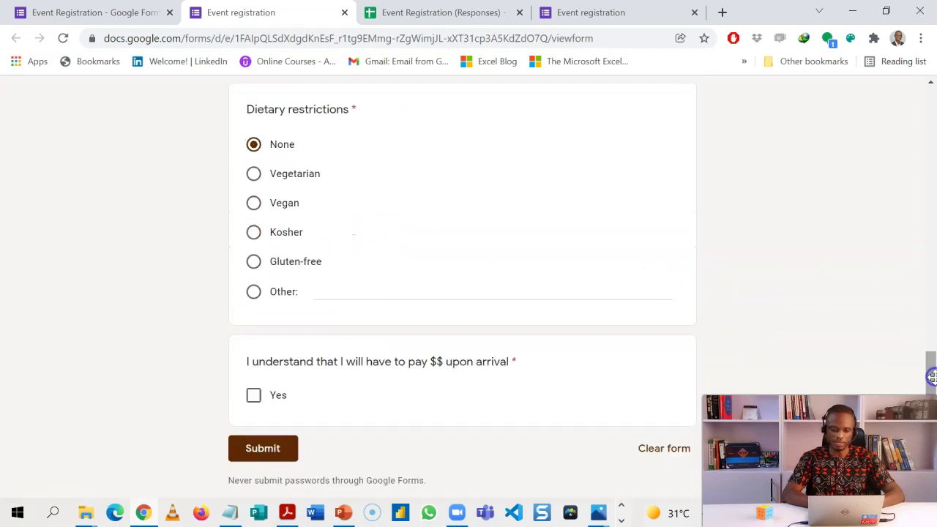
{"action": "left_click", "coordinate": [252, 396]}
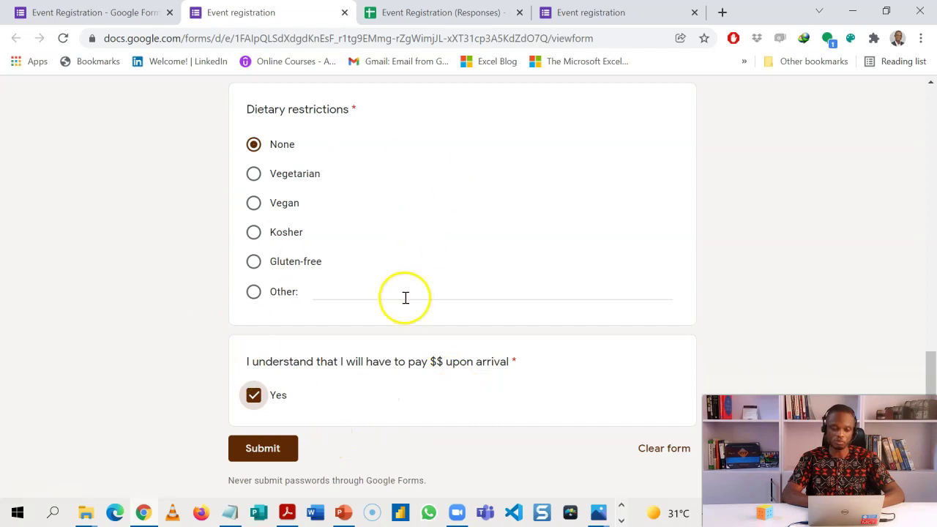
{"action": "left_click", "coordinate": [281, 448]}
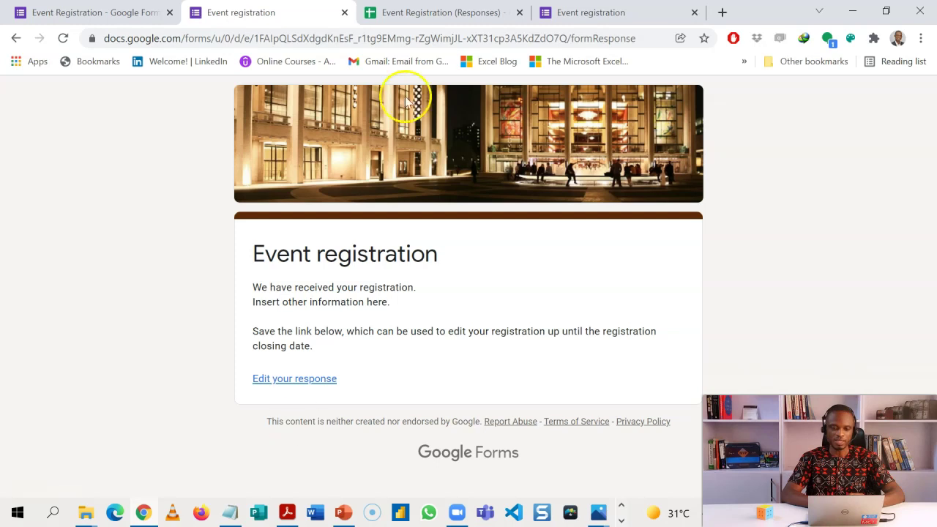
View the Event Registration (Responses) sheet showing the new registration in row 2
{"action": "left_click", "coordinate": [419, 13]}
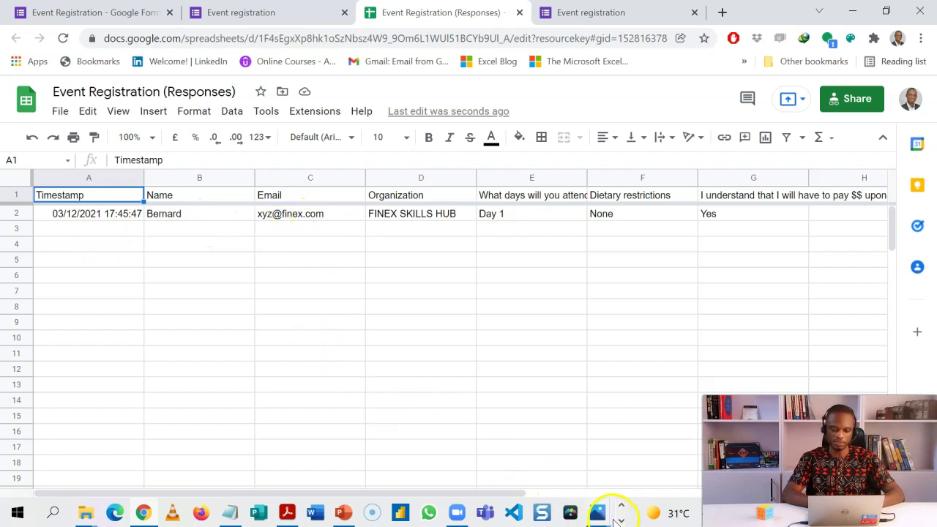
{"action": "left_click", "coordinate": [621, 521]}
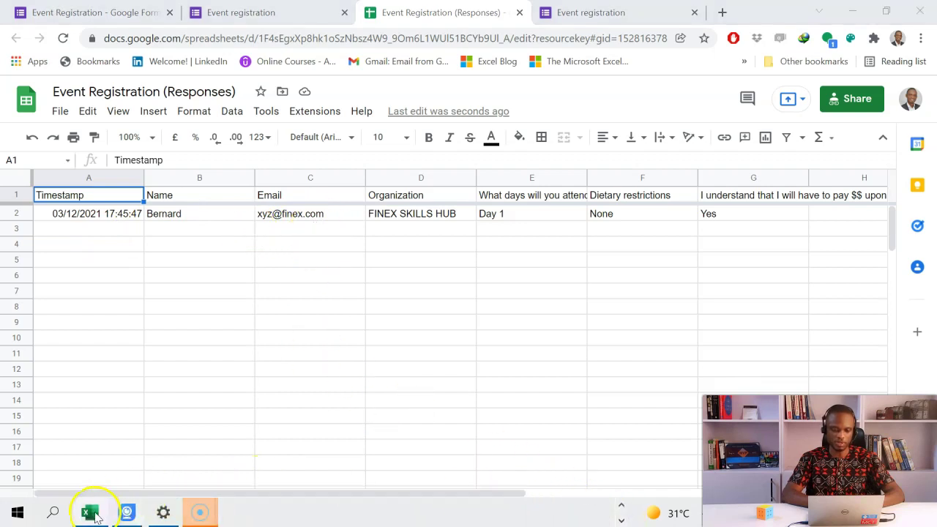
Run Data > Refresh All in Excel to pull the new response into the table
{"action": "left_click", "coordinate": [93, 513]}
{"action": "left_click", "coordinate": [223, 193]}
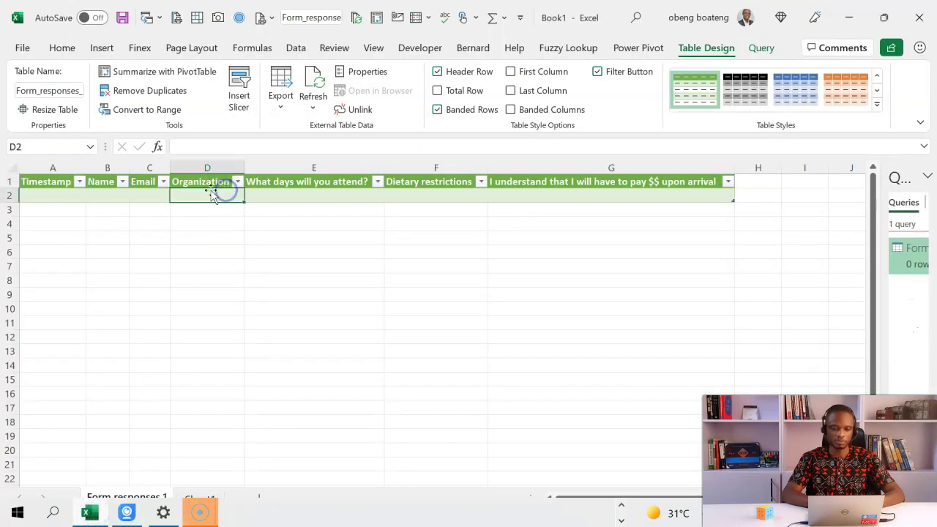
{"action": "left_click", "coordinate": [302, 48]}
{"action": "left_click", "coordinate": [110, 106]}
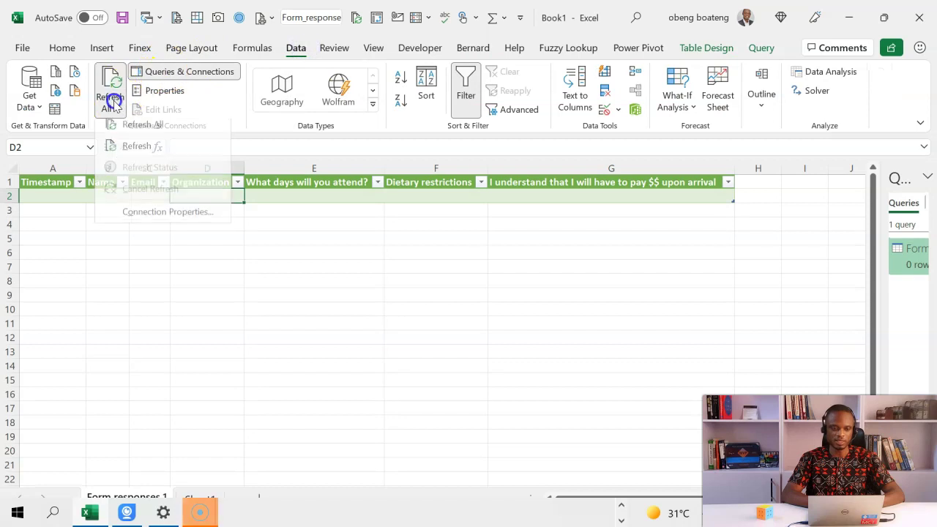
{"action": "left_click", "coordinate": [124, 130]}
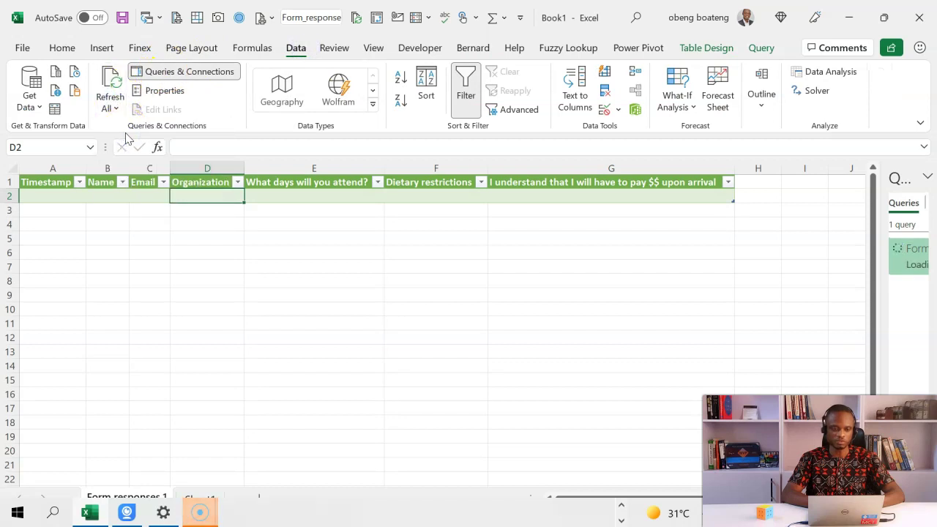
Check Queries & Connections to confirm Form responses 1 loaded 1 row
{"action": "left_click", "coordinate": [152, 229]}
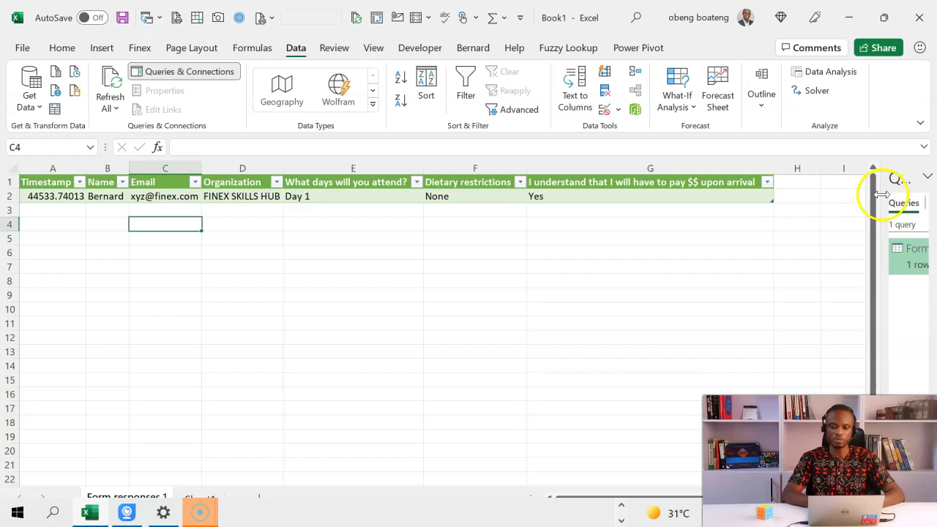
{"action": "left_click_drag", "start_coordinate": [882, 194], "coordinate": [740, 198]}
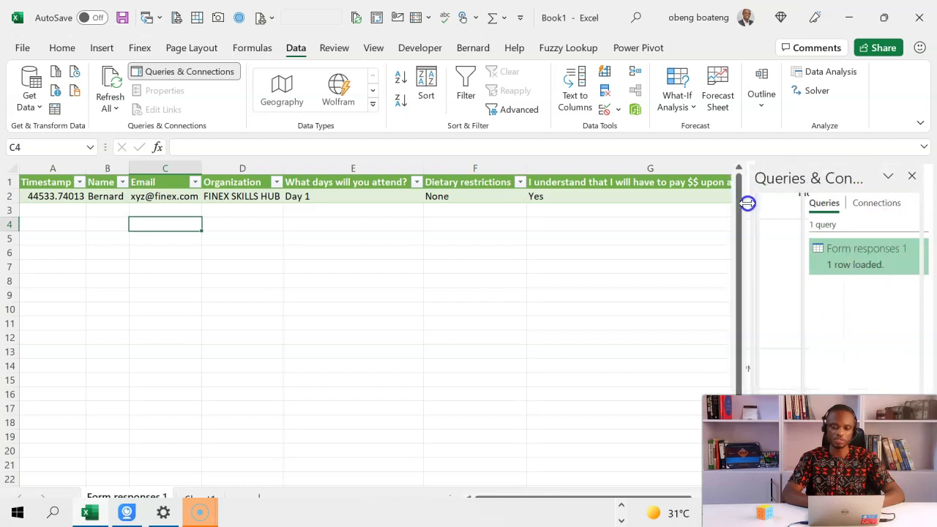
{"action": "left_click", "coordinate": [924, 177]}
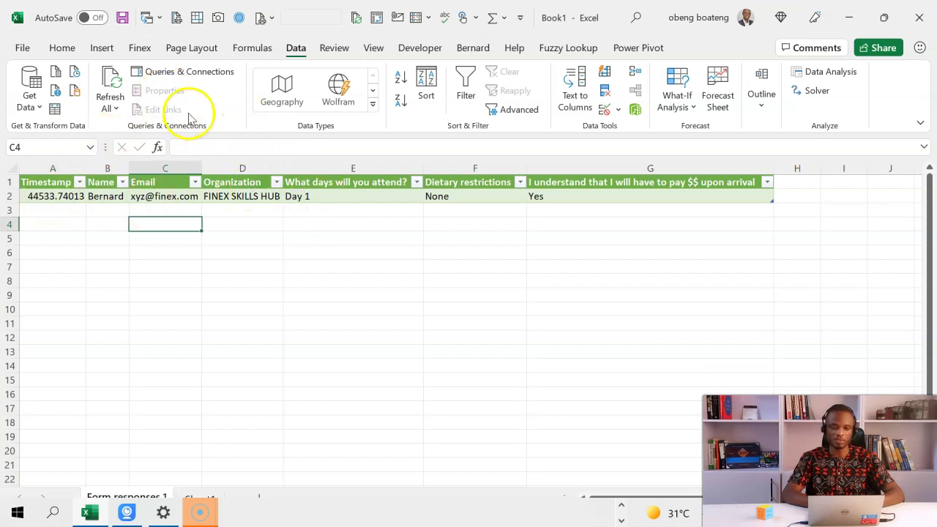
{"action": "left_click", "coordinate": [187, 73]}
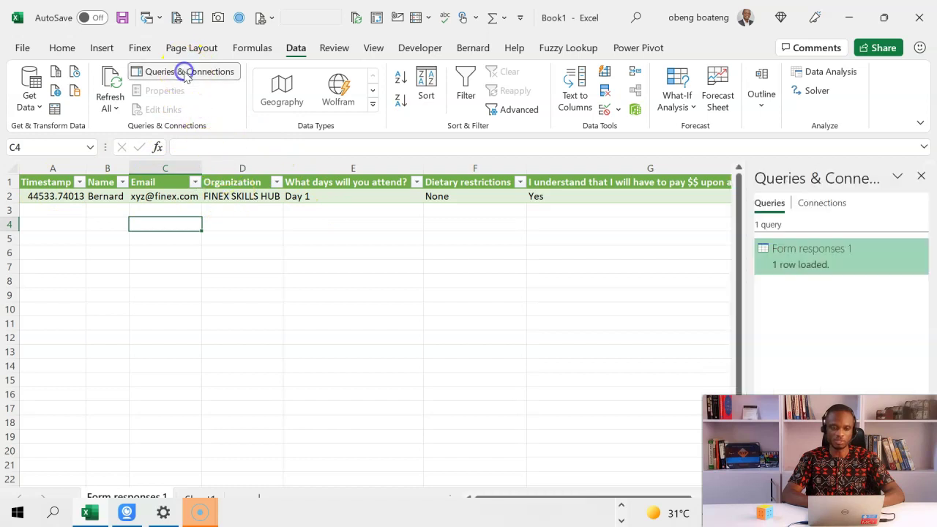
Change the Form responses 1 Timestamp column from date-time to Date and load the query into Excel
{"action": "left_click", "coordinate": [799, 260]}
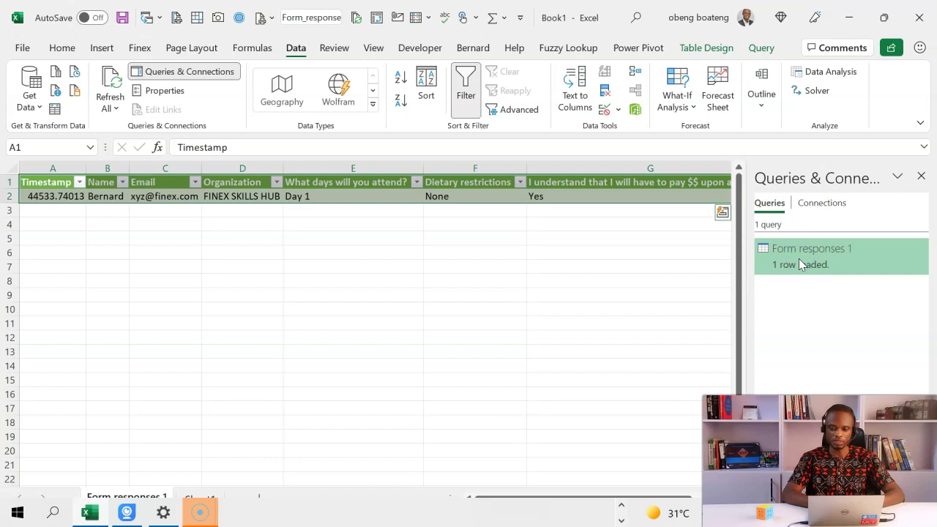
{"action": "double_click", "coordinate": [799, 258]}
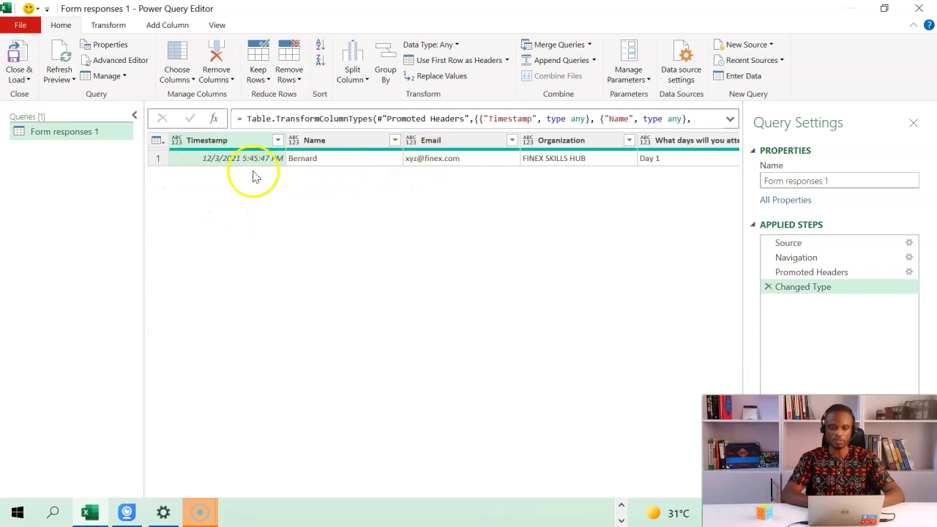
{"action": "left_click", "coordinate": [178, 142]}
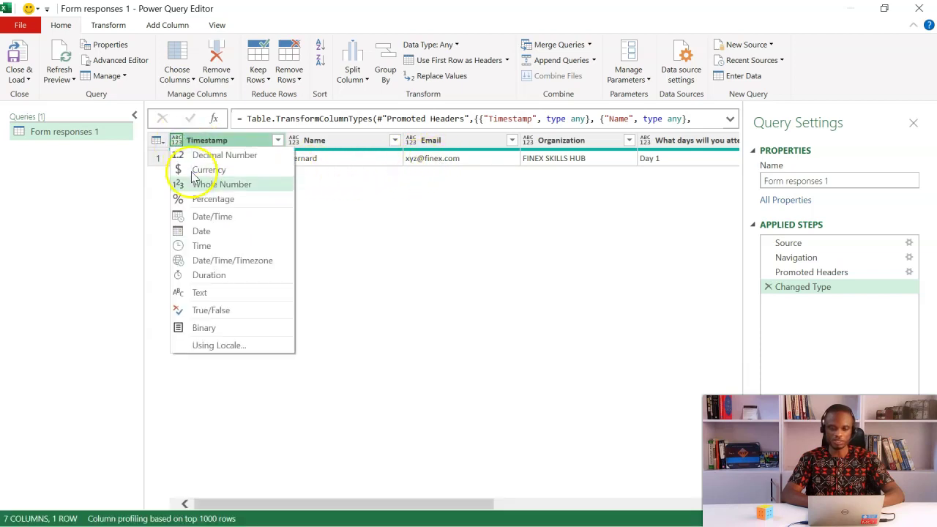
{"action": "left_click", "coordinate": [213, 232]}
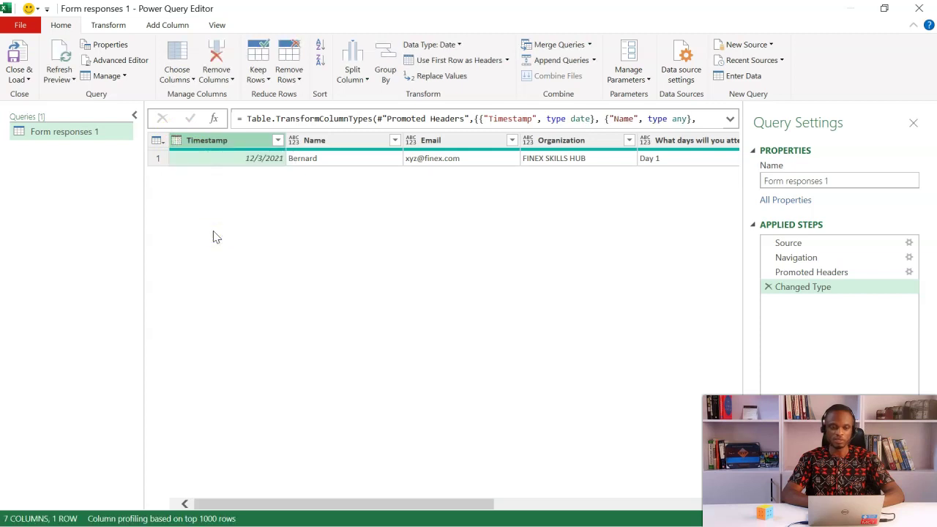
{"action": "left_click", "coordinate": [16, 58]}
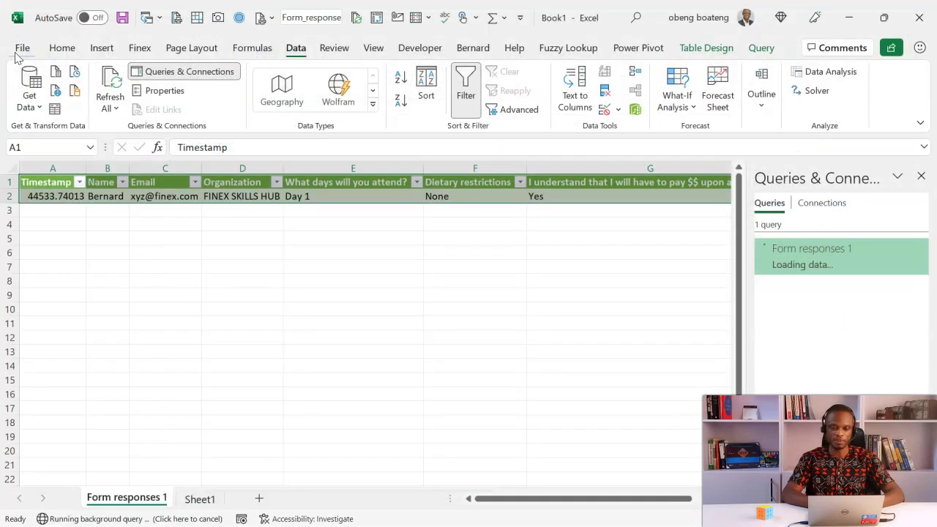